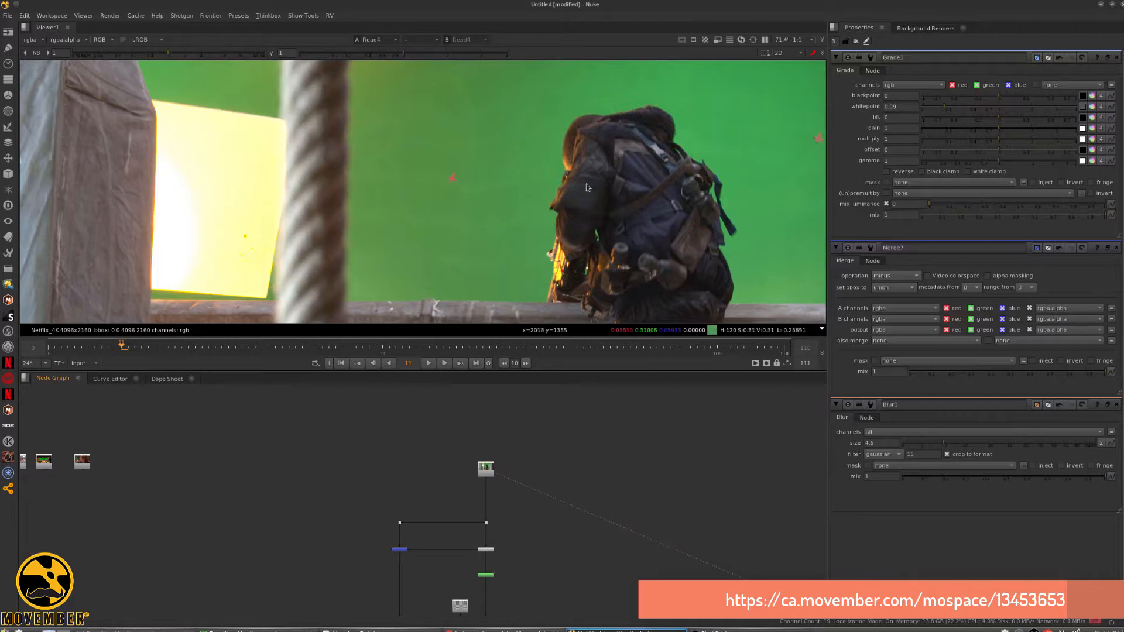
Display the Reduce Noise v5 output in the viewer, inspecting the green screen beside the actor up close
scroll(585, 196, "up", 6)
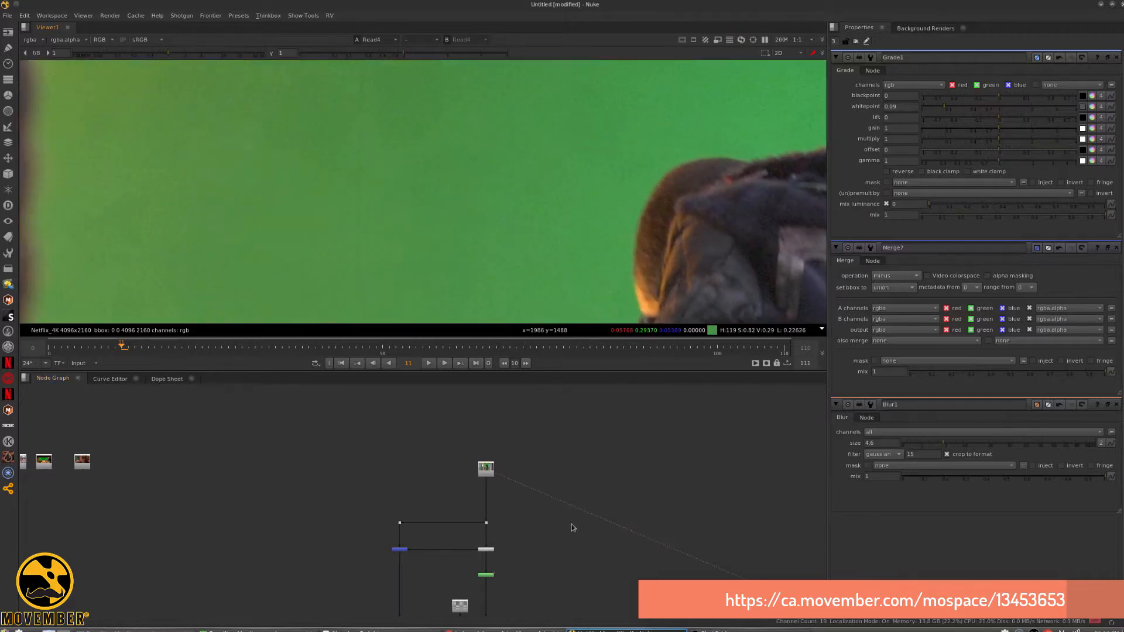
scroll(509, 559, "up", 5)
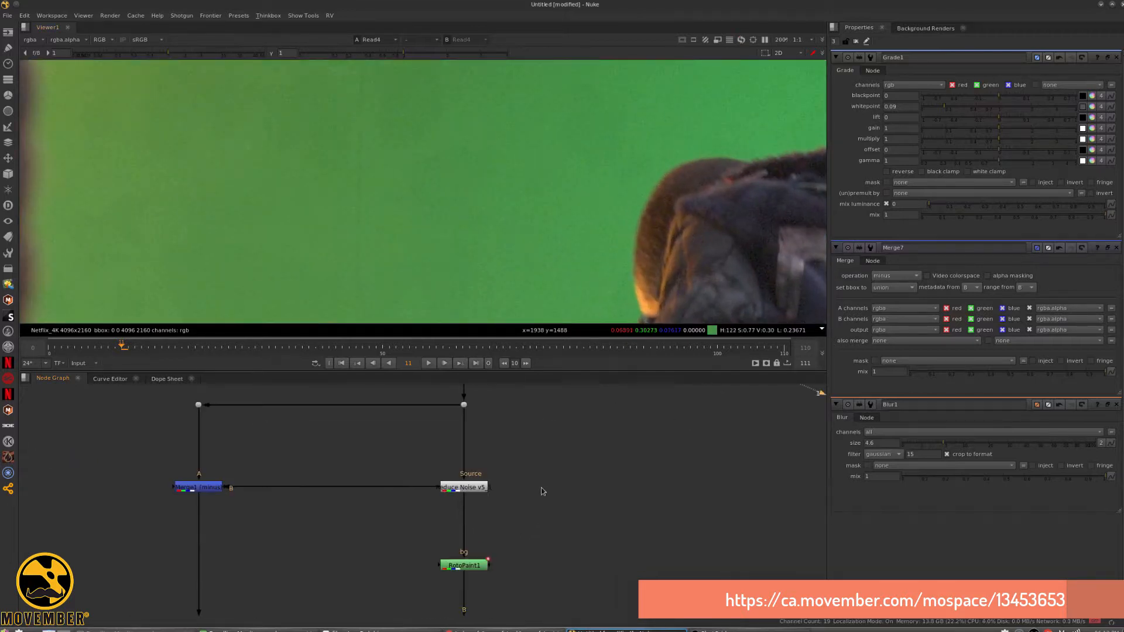
scroll(468, 517, "up", 2)
key("1")
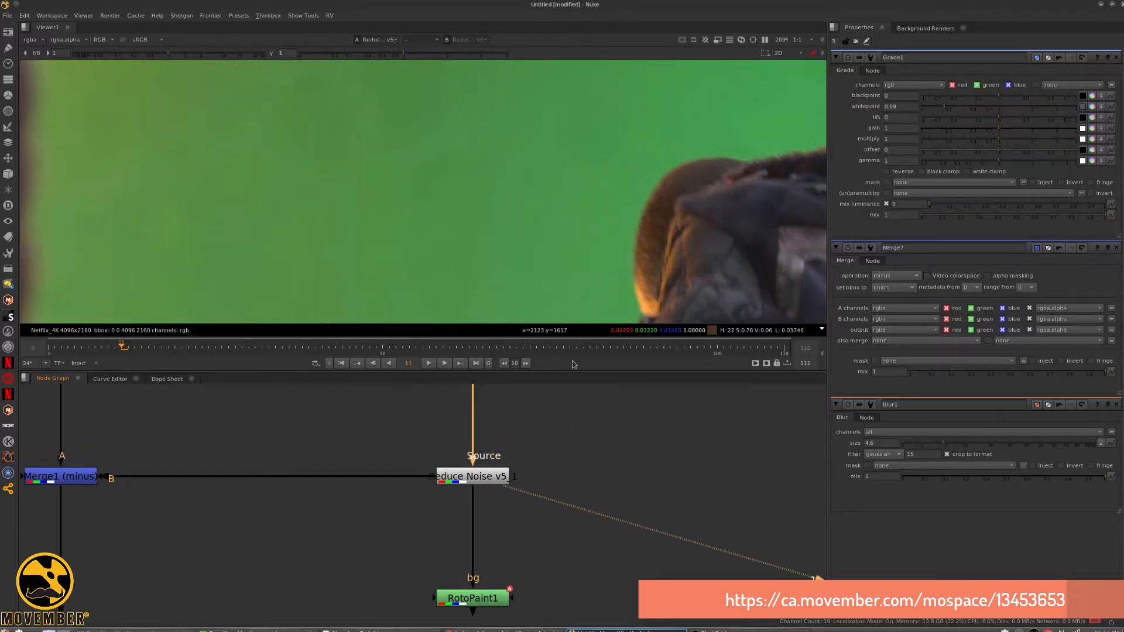
Display the RotoPaint1 output in the viewer and inspect the area around the actor's backpack
middle_click_drag(539, 560, 505, 450)
scroll(543, 468, "down", 3)
left_click(493, 452)
key("1")
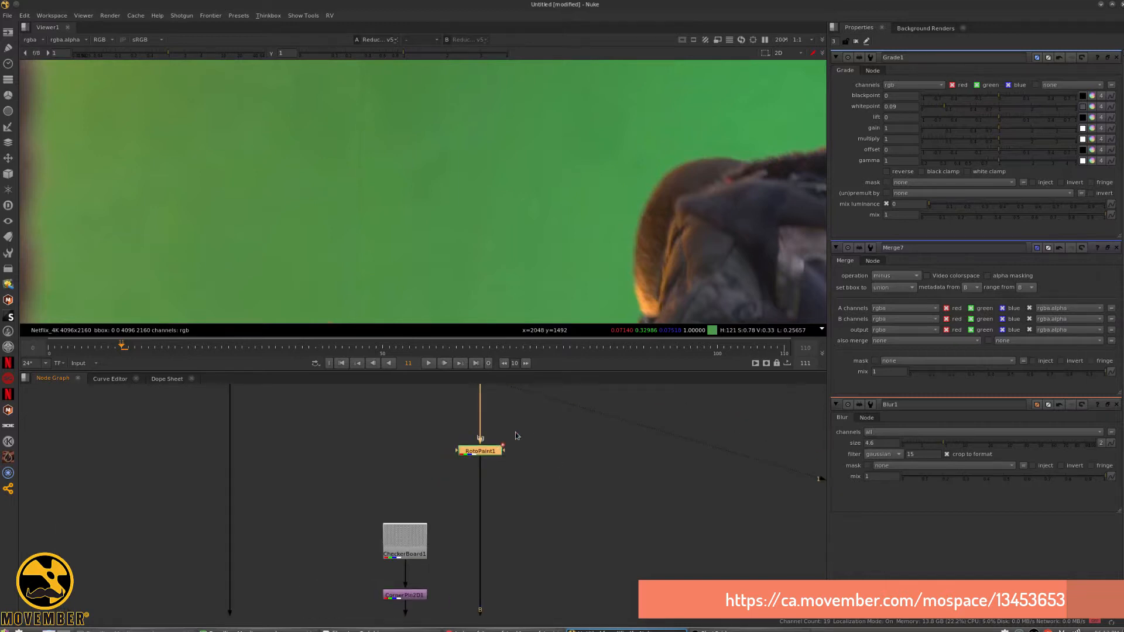
middle_click_drag(638, 176, 458, 118)
middle_click_drag(490, 615, 511, 444)
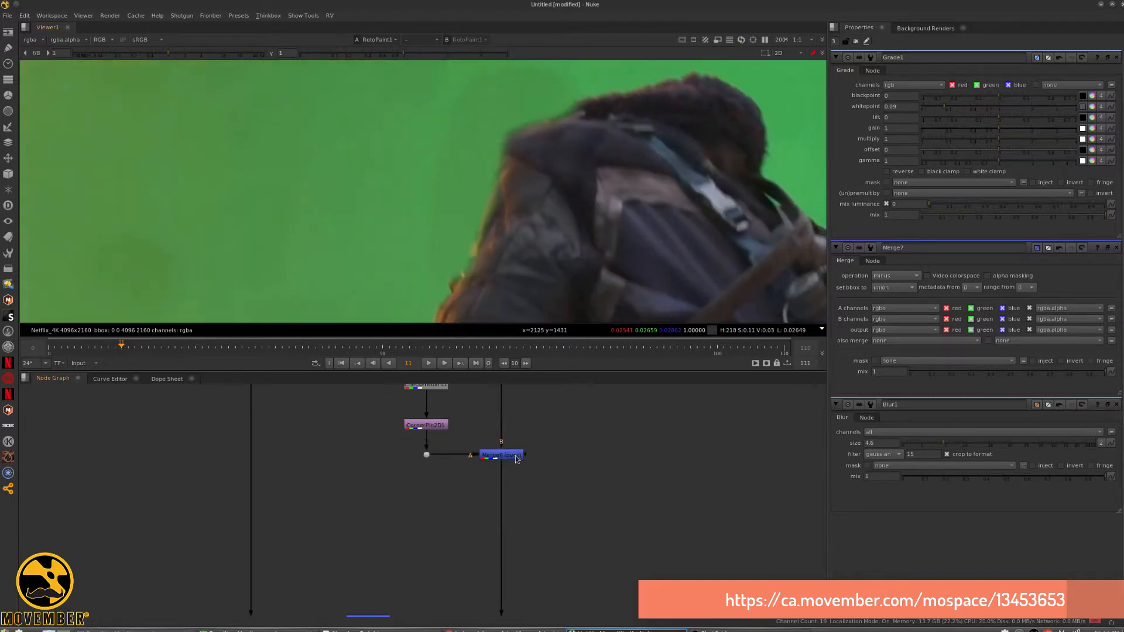
Display the Merge6 output and inspect the corner-pinned checkerboard composited over the degrained plate
key("1")
scroll(477, 287, "down", 5)
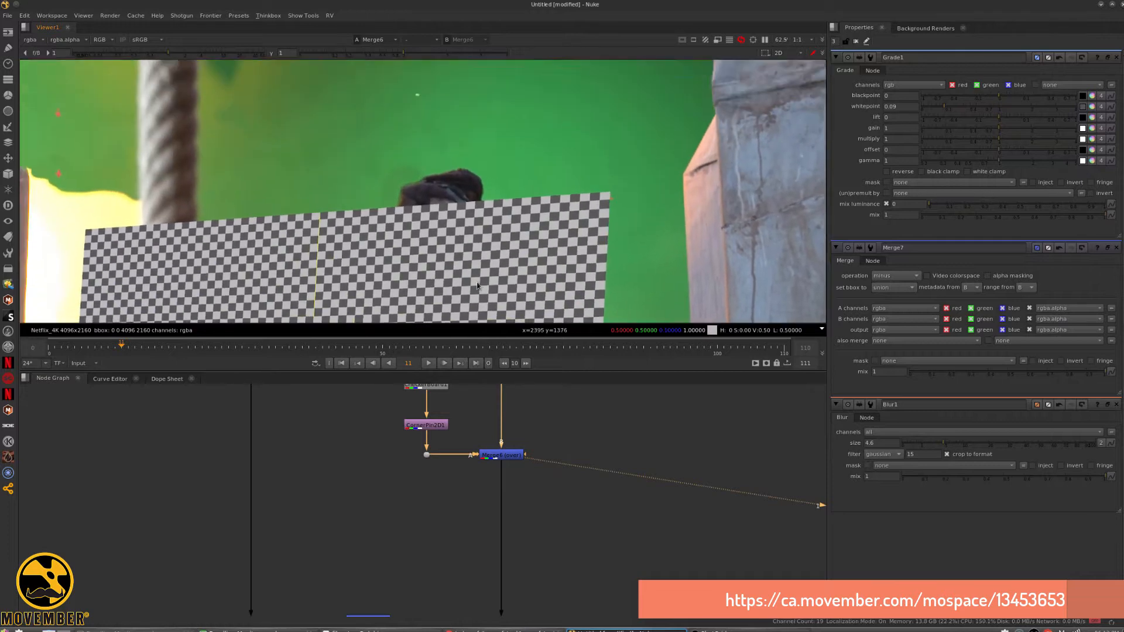
middle_click_drag(390, 150, 530, 100)
middle_click_drag(415, 112, 449, 230)
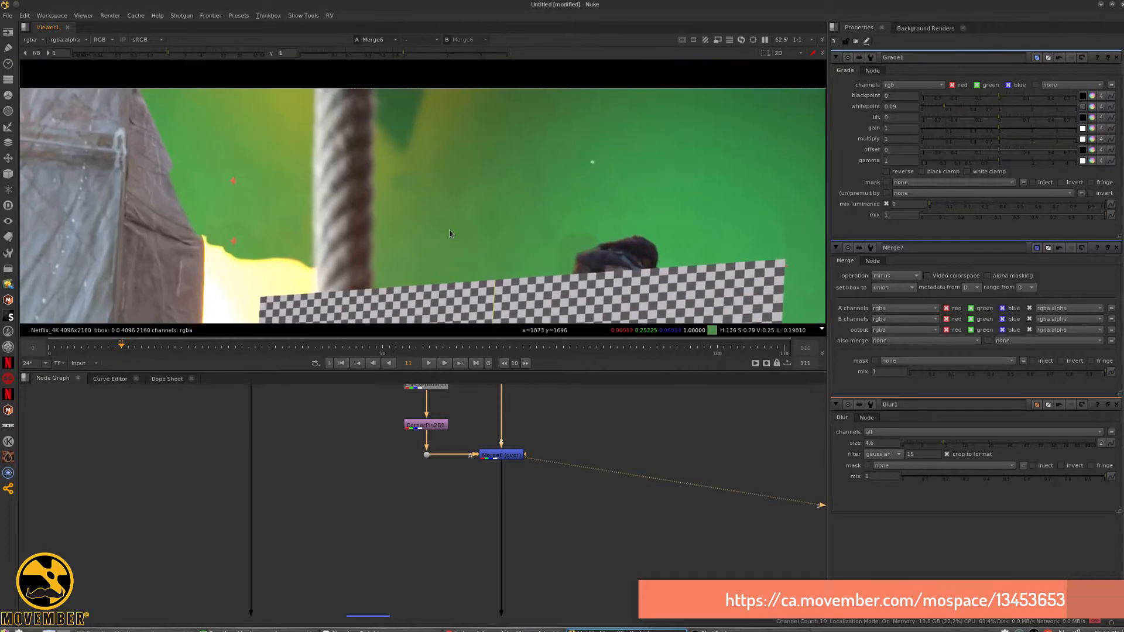
middle_click_drag(340, 459, 340, 502)
scroll(340, 490, "down", 2)
middle_click_drag(317, 436, 349, 520)
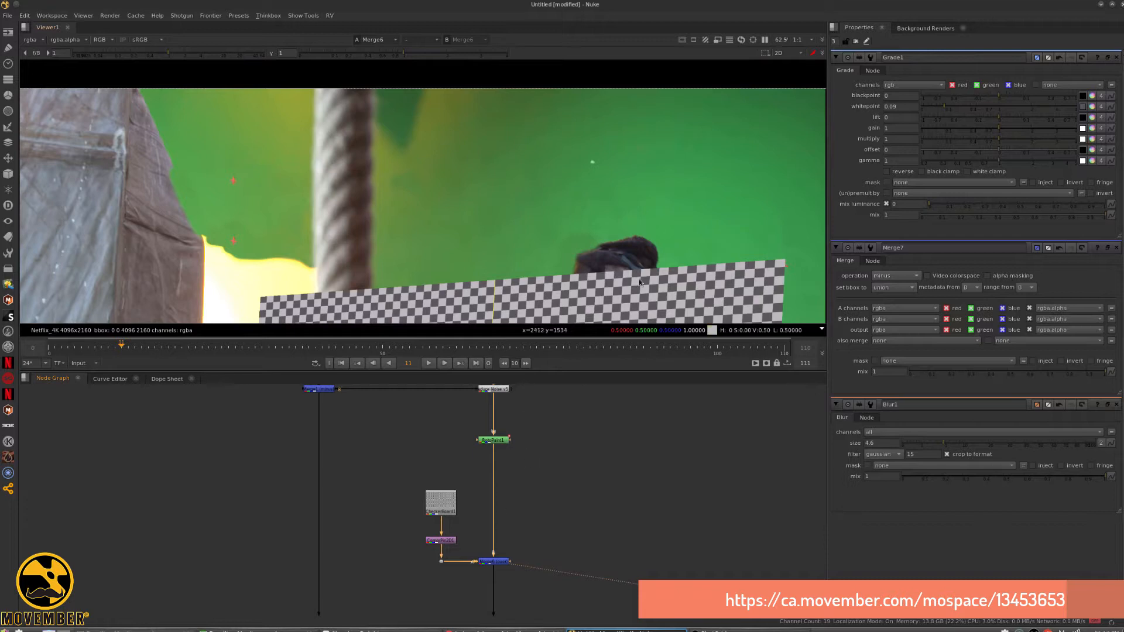
middle_click_drag(369, 441, 371, 545)
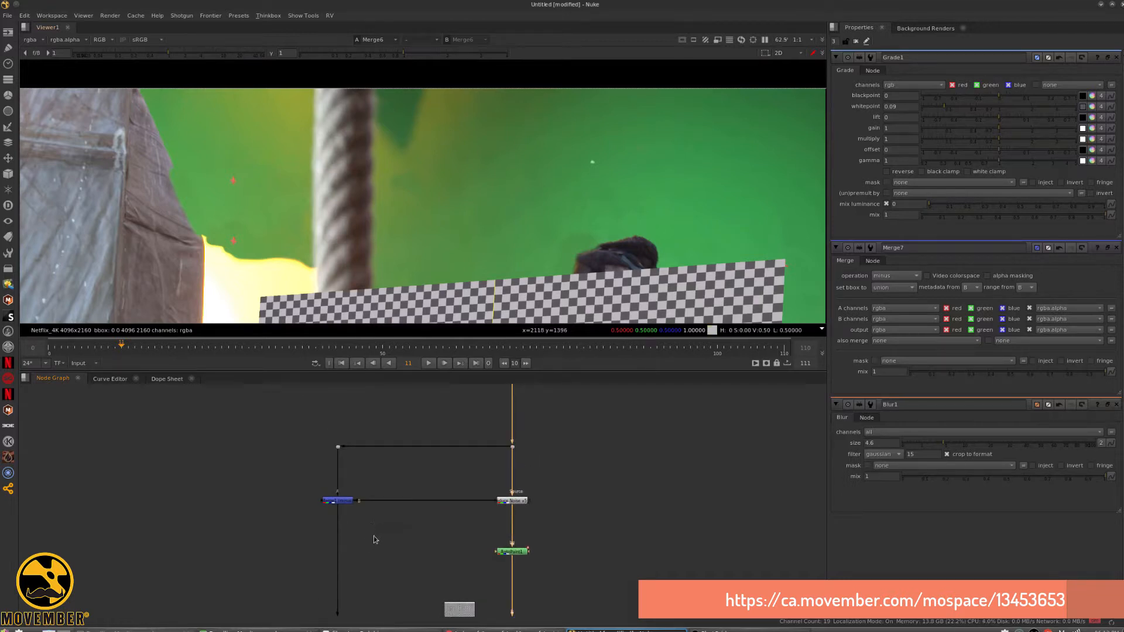
Display the extracted grain from Merge1 (minus) and raise the viewer gain to 12
scroll(378, 562, "up", 3)
left_click(305, 439)
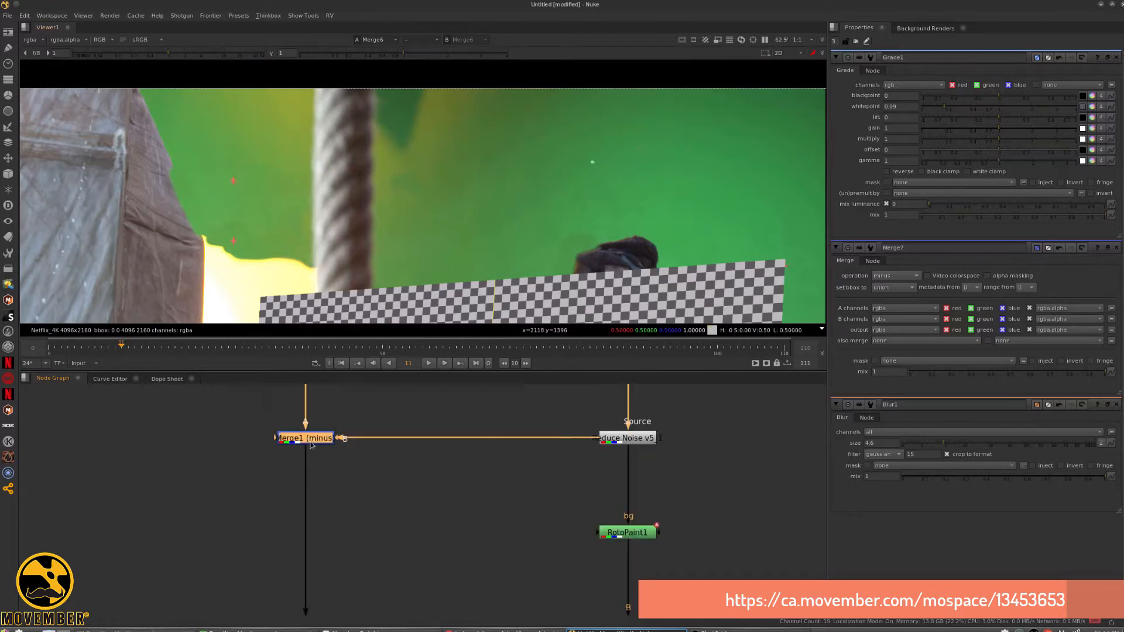
key("1")
left_click(393, 454)
middle_click_drag(402, 454, 404, 559)
middle_click_drag(460, 296, 628, 335)
left_click_drag(170, 54, 225, 59)
middle_click_drag(772, 321, 537, 237)
Display the Merge2 output that recombines the extracted grain with the checkerboard composite
scroll(499, 467, "down", 3)
middle_click_drag(451, 454, 436, 427)
middle_click_drag(462, 573, 443, 402)
left_click(462, 493)
key("1")
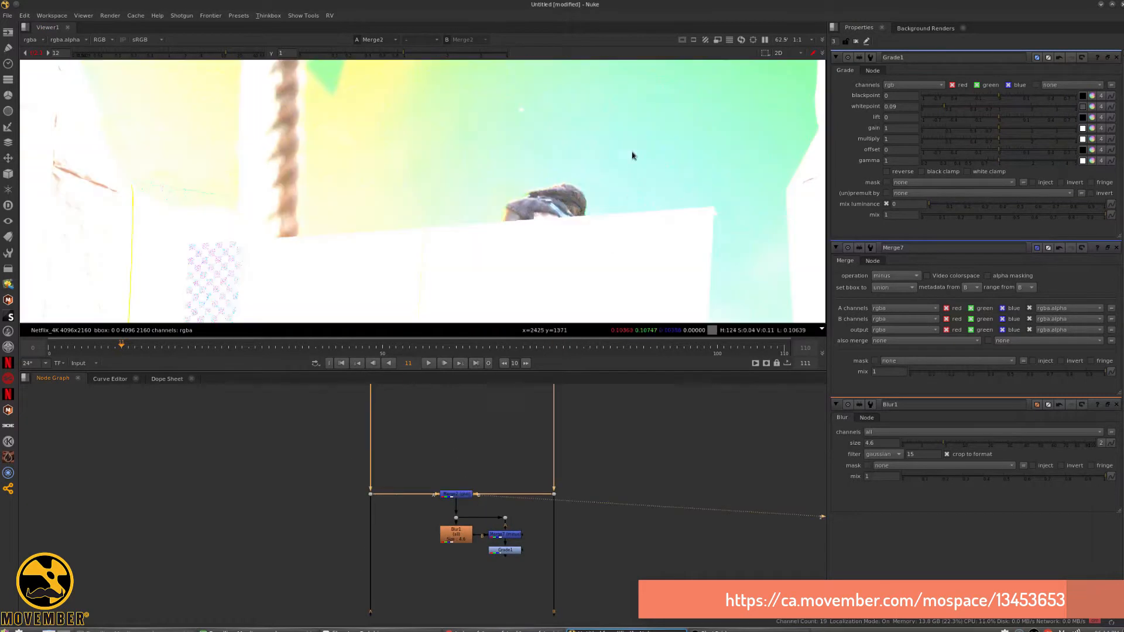
Reset the viewer gain to its default and inspect the regrained checkerboard from its upper edge to its base
left_click(30, 52)
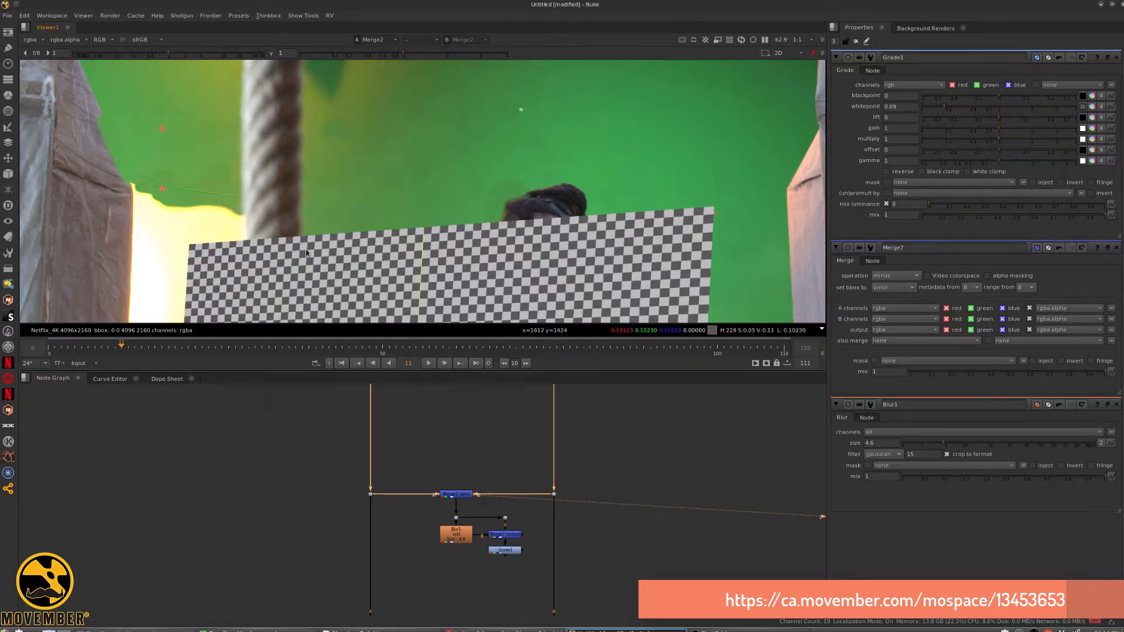
middle_click_drag(191, 213, 311, 236)
middle_click_drag(527, 286, 351, 183)
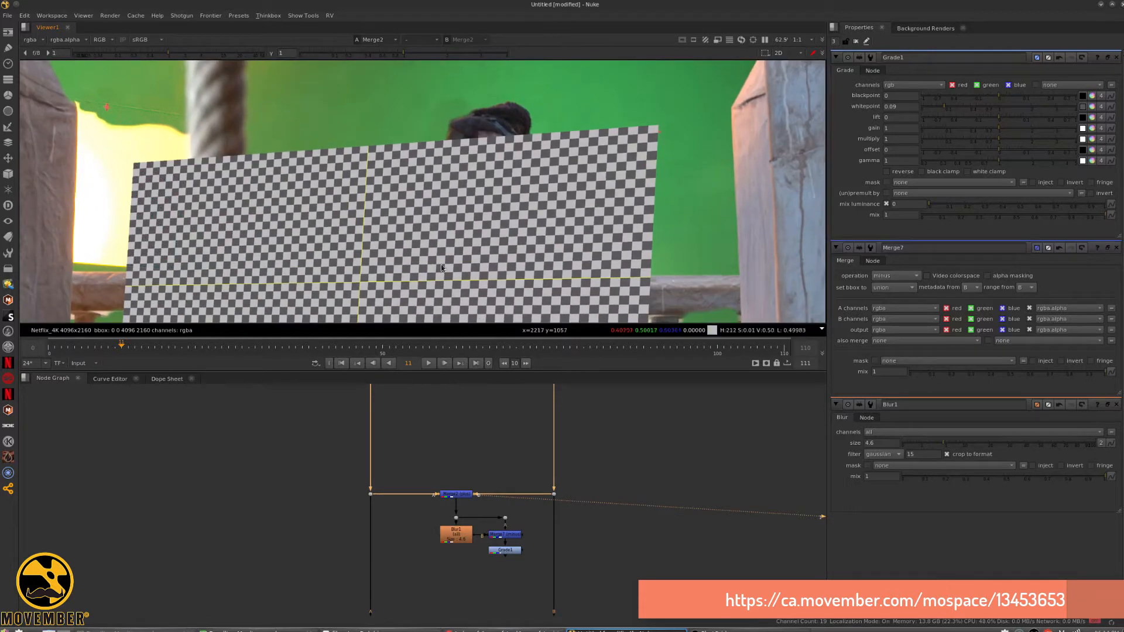
middle_click_drag(442, 268, 408, 194)
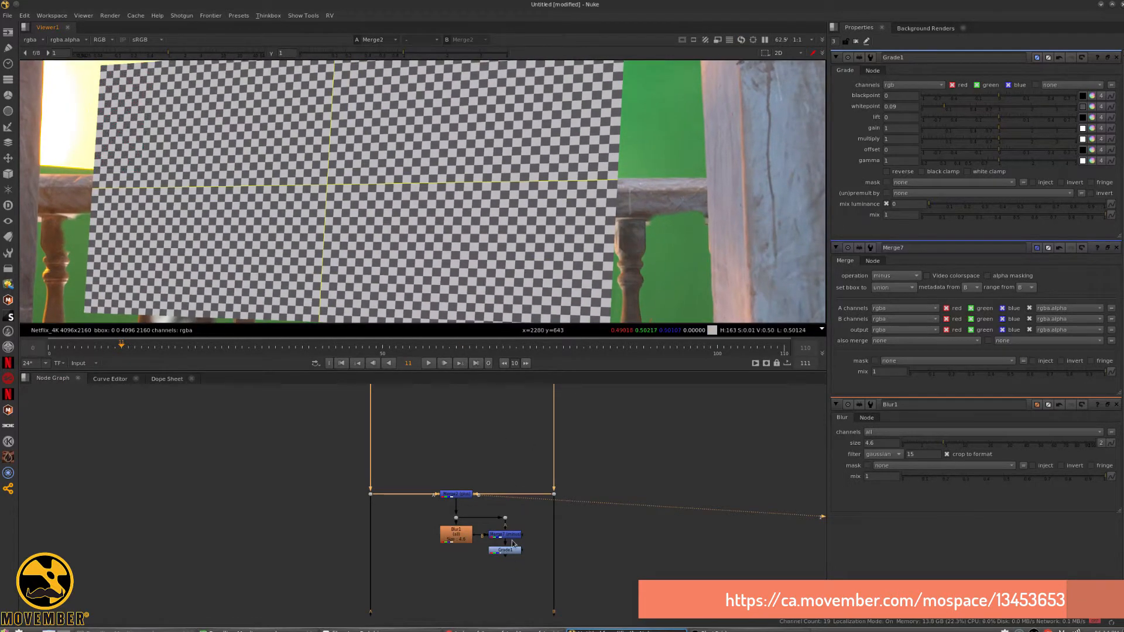
Display the Grade1 output below the blur-and-minus branch to examine the fine detail of the regrained composite
left_click(507, 551)
key("1")
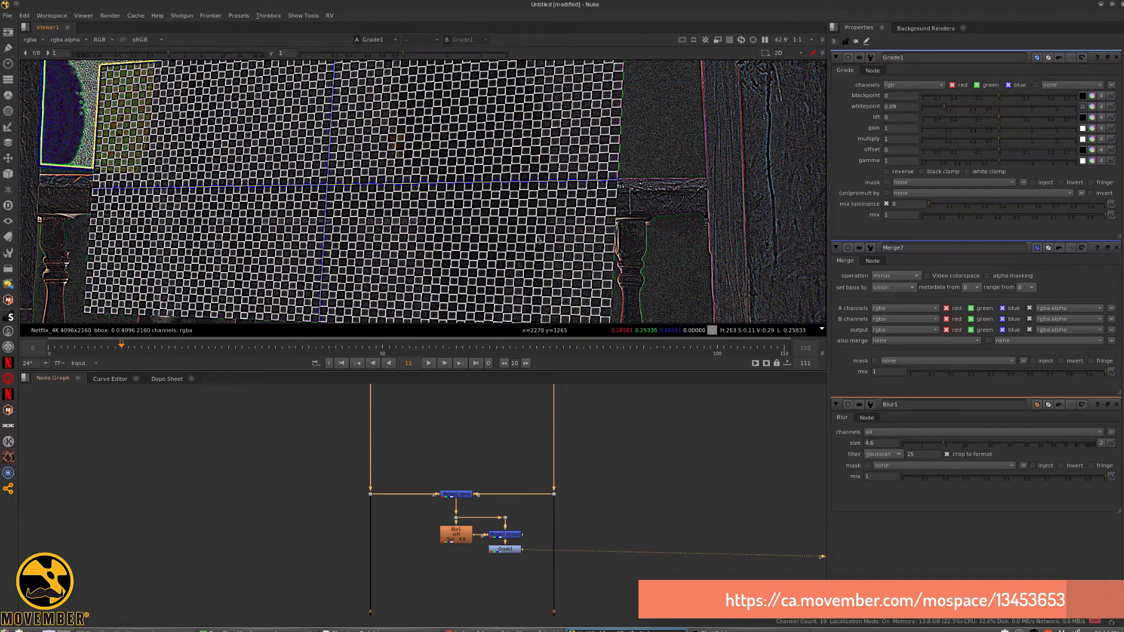
middle_click_drag(335, 103, 417, 204)
scroll(449, 183, "up", 5)
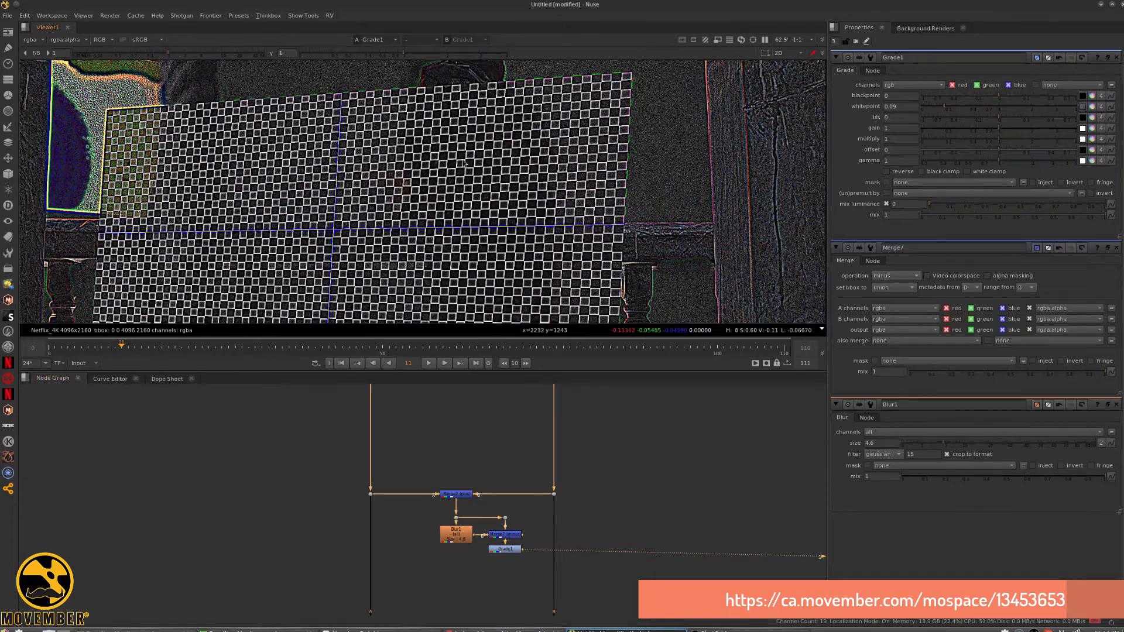
scroll(441, 222, "down", 6)
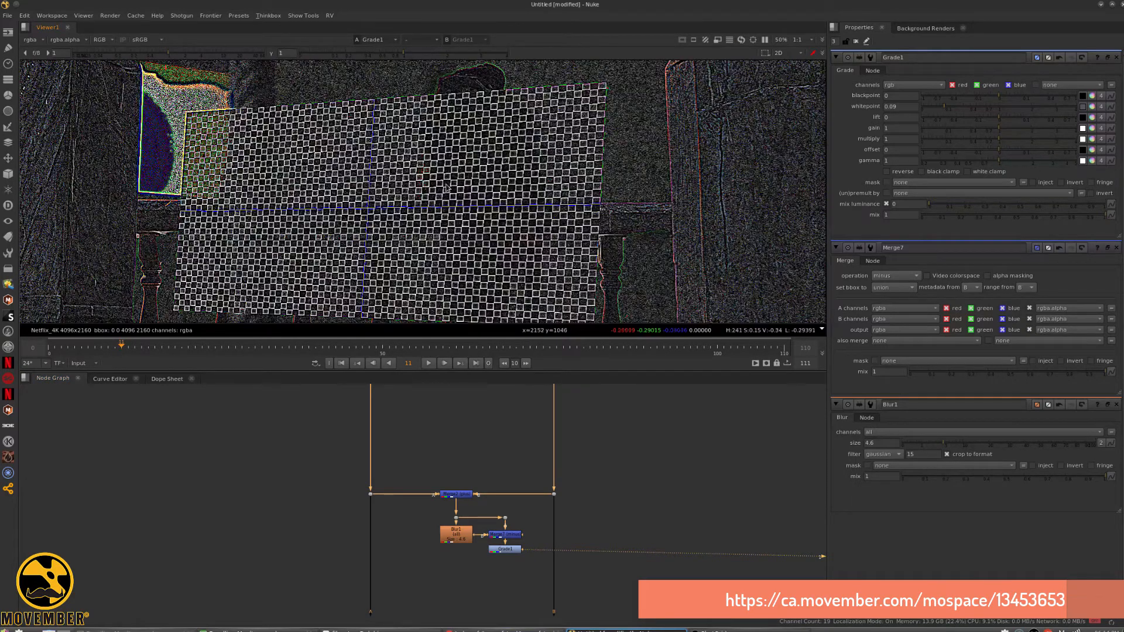
Raise the viewer gamma to 3.96 and examine the grain across the checkerboard and the bright window
left_click_drag(395, 52, 490, 57)
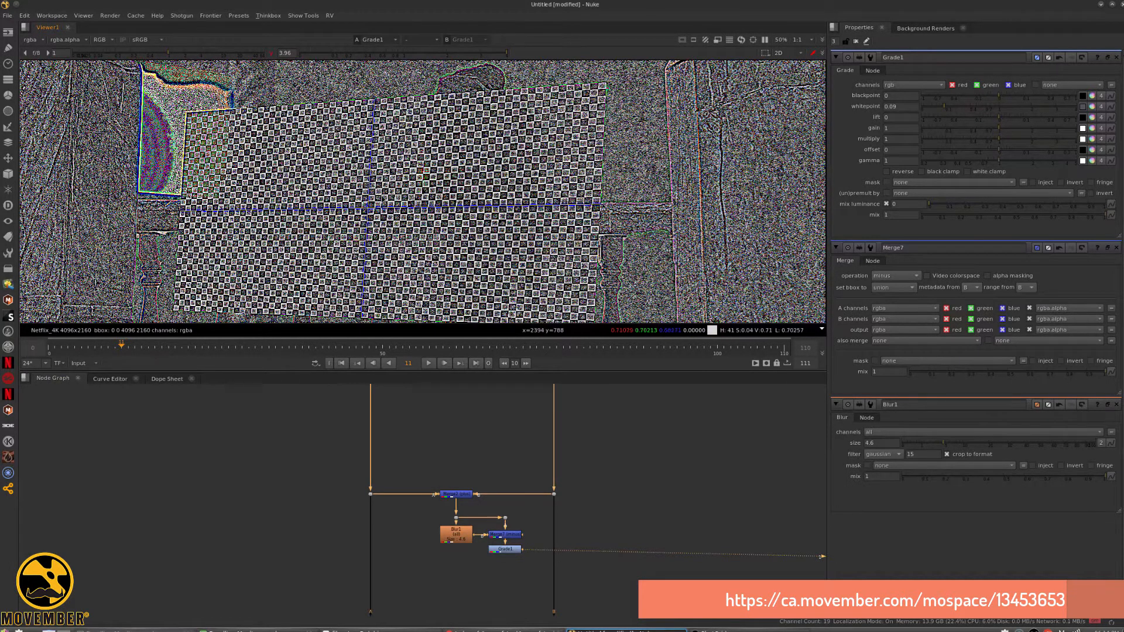
middle_click_drag(243, 125, 323, 222)
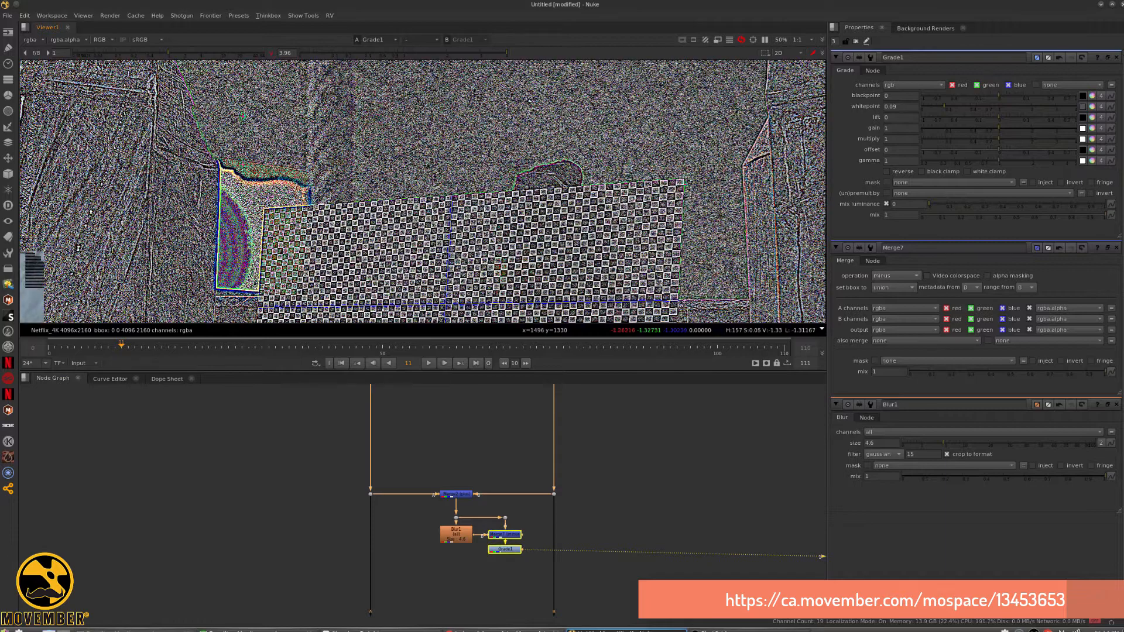
middle_click_drag(388, 302, 310, 227)
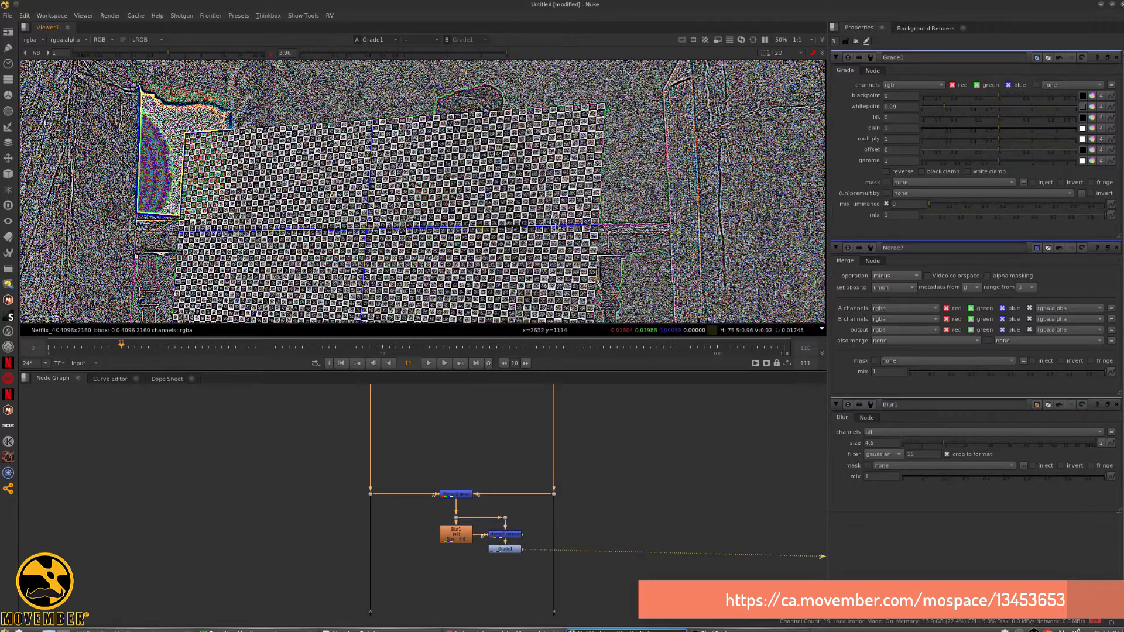
scroll(222, 144, "up", 5)
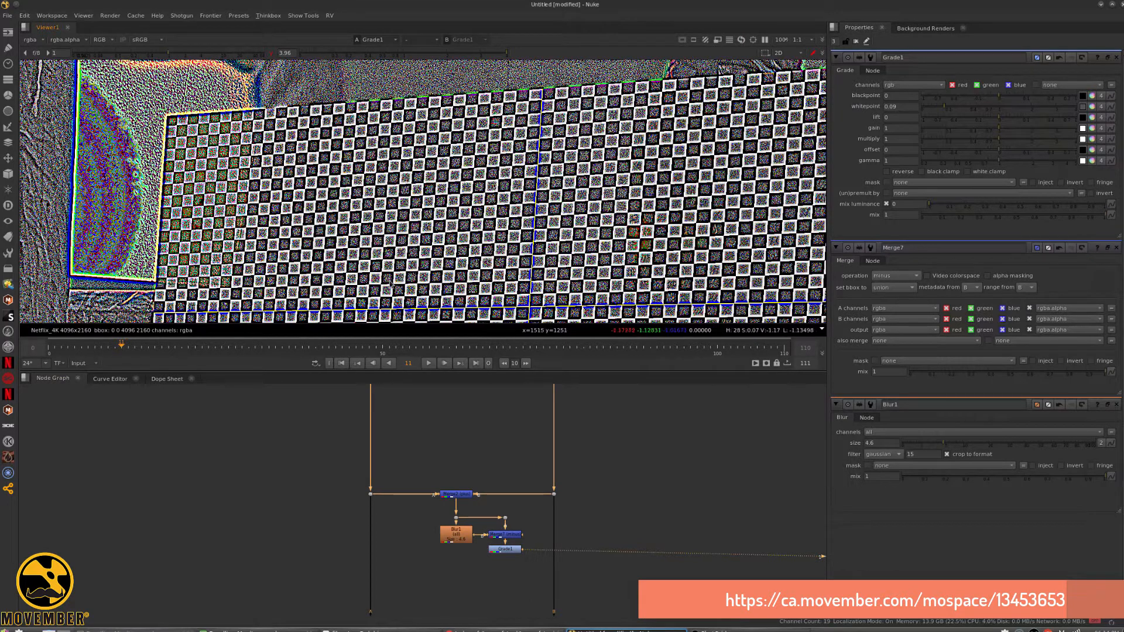
Display the Merge2 composite with the raised viewer gamma and inspect the checkerboard's grain beside the window and actor
left_click(456, 494)
key("1")
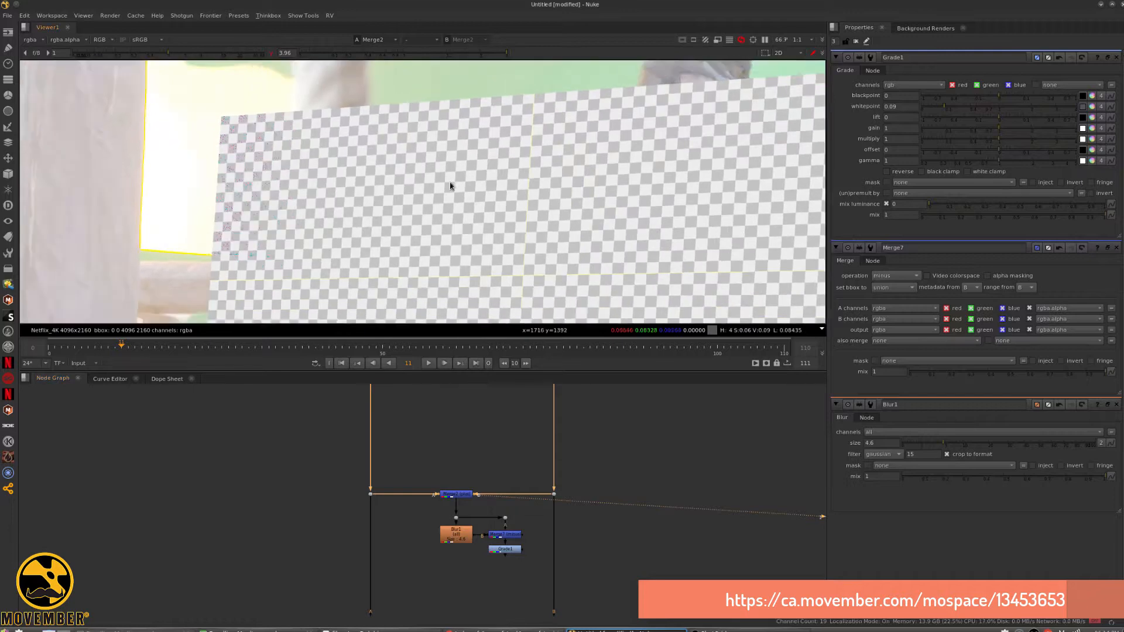
scroll(450, 186, "down", 4)
scroll(319, 186, "up", 6)
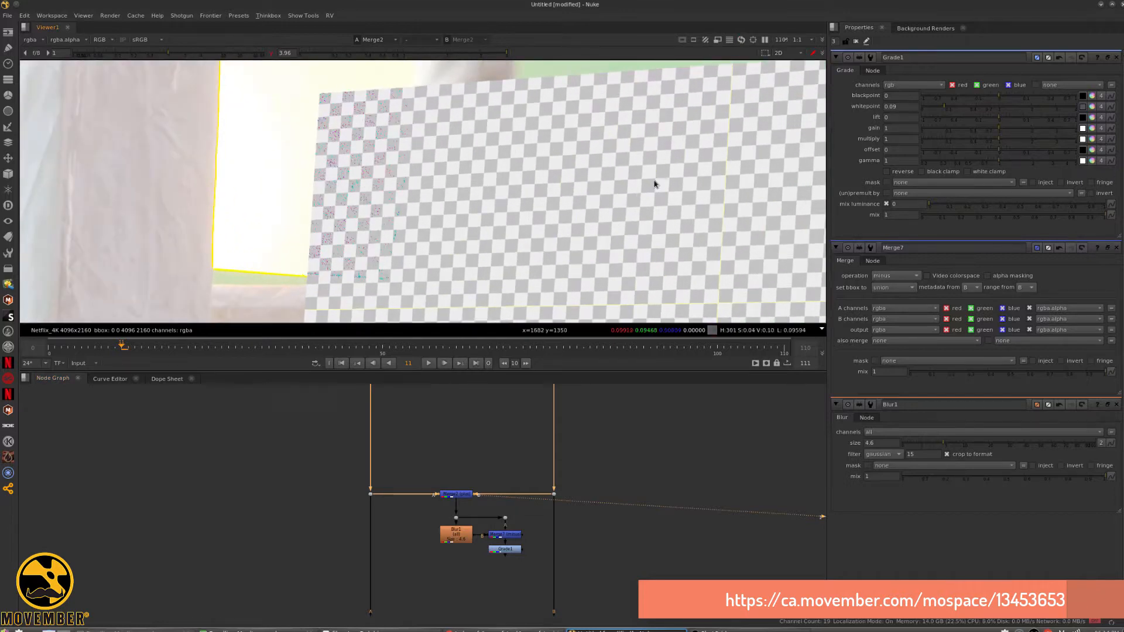
middle_click_drag(655, 183, 216, 208)
middle_click_drag(572, 173, 544, 206)
scroll(544, 206, "up", 2)
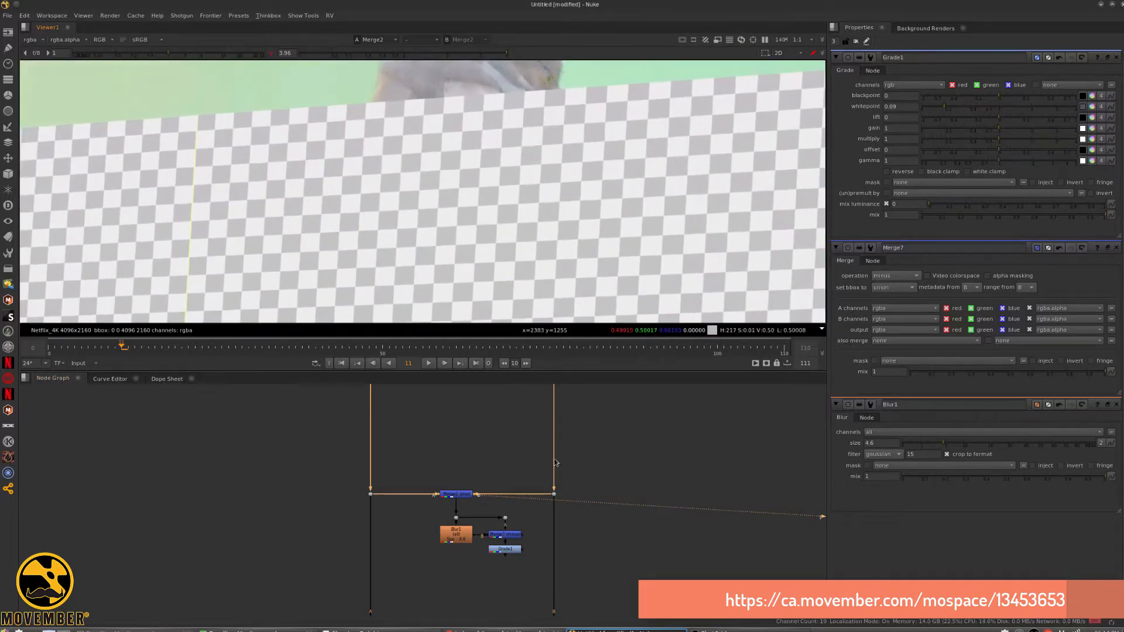
Display the output of the Merge3 (divide) node in the second regrain setup further down the graph
scroll(405, 551, "down", 3)
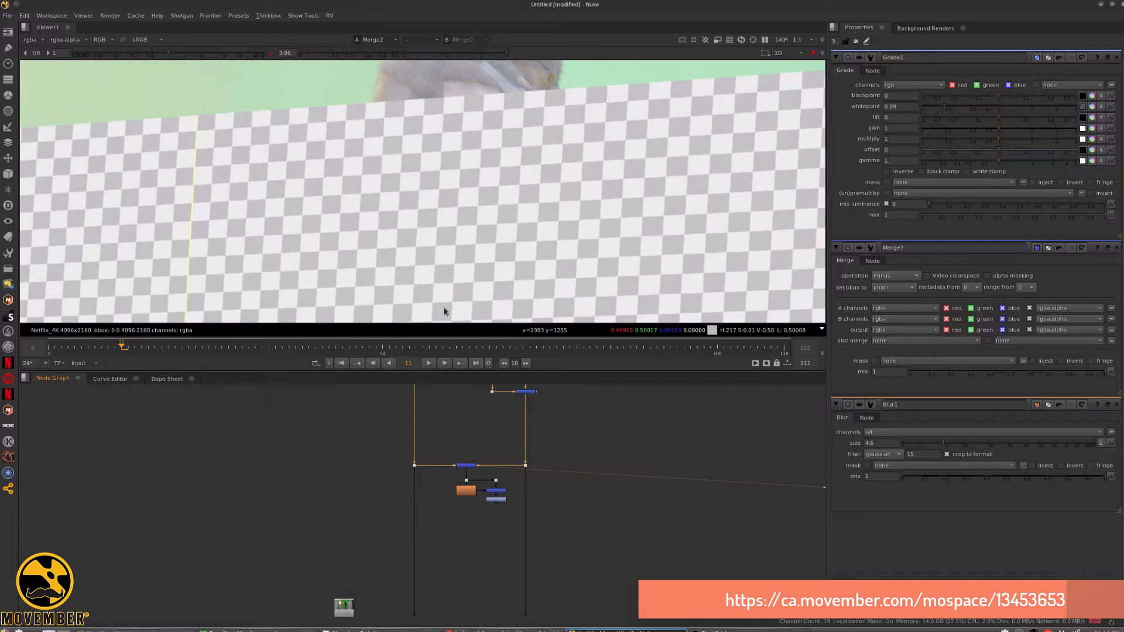
scroll(464, 460, "up", 4)
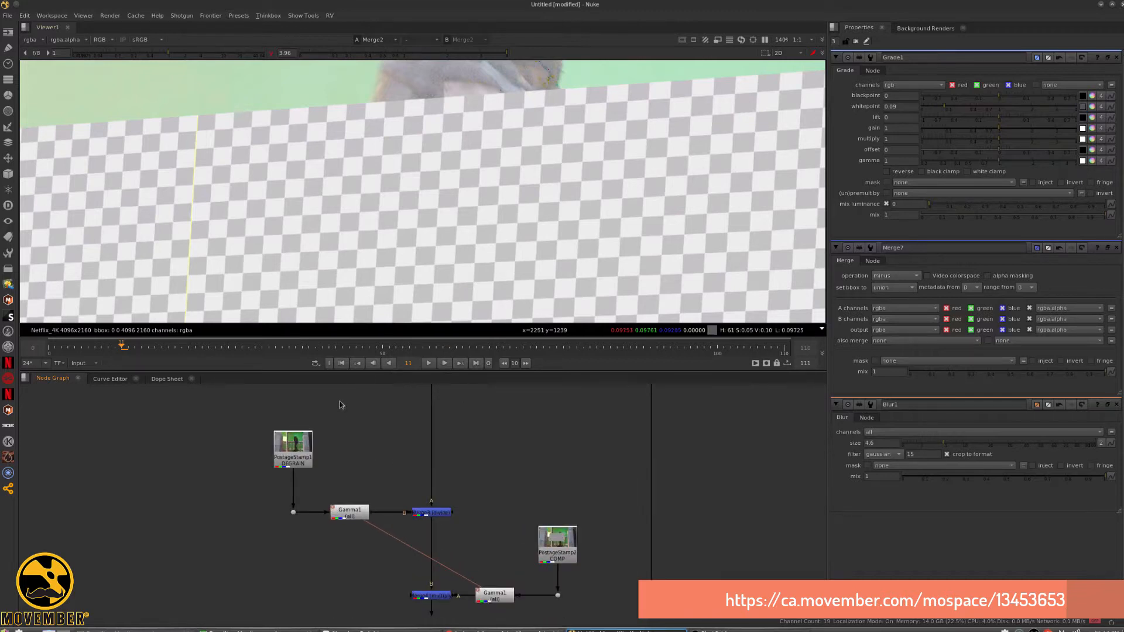
scroll(309, 509, "down", 2)
left_click(410, 513)
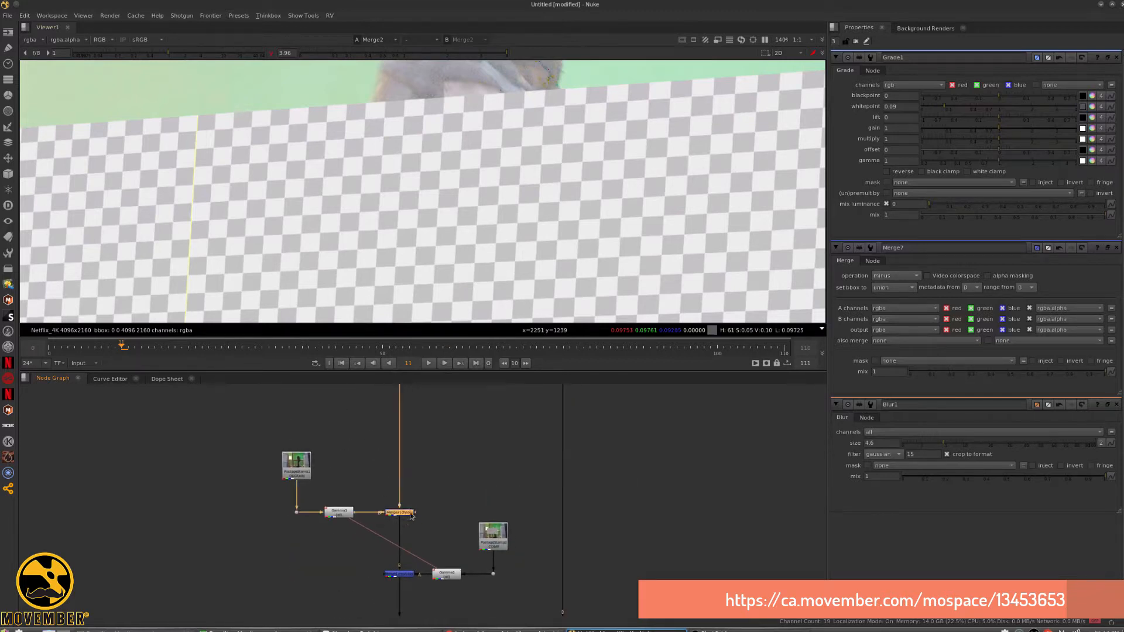
key("1")
scroll(354, 532, "up", 3)
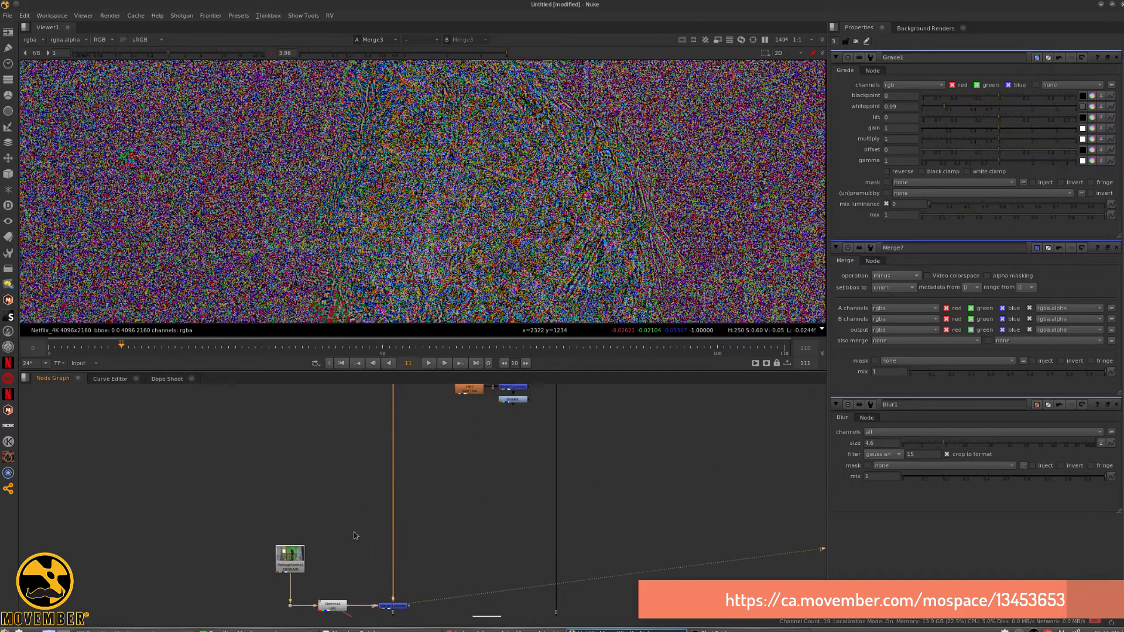
Display the DEGRAIN postage stamp that feeds the Gamma1 node and the divide merge
scroll(301, 542, "up", 3)
left_click(300, 550)
key("1")
left_click(440, 489)
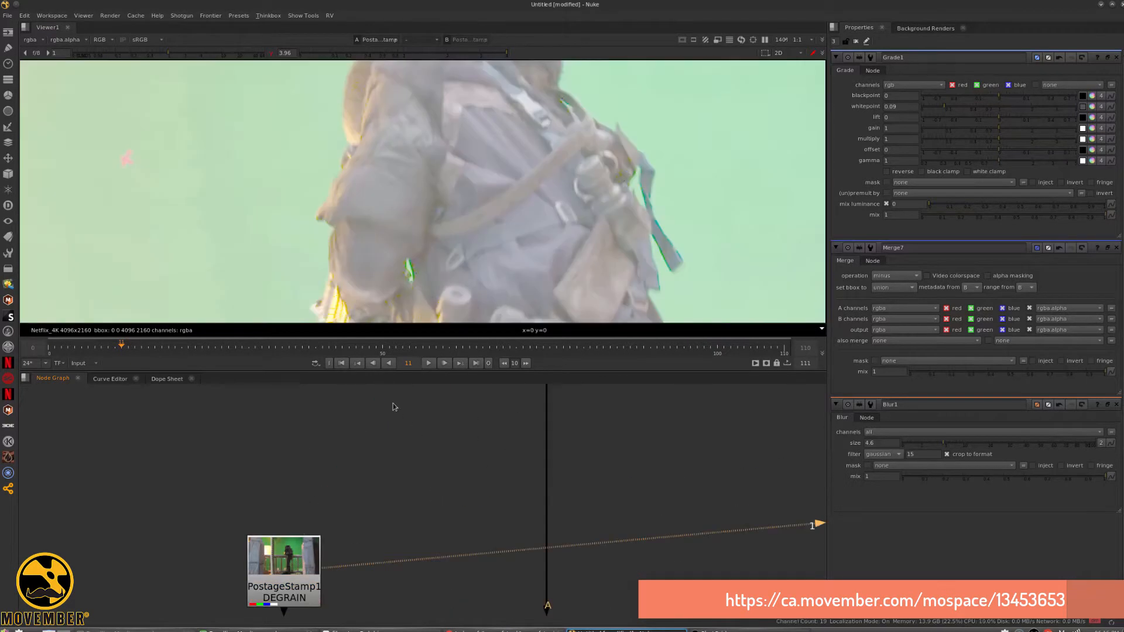
middle_click_drag(399, 459, 411, 317)
middle_click_drag(413, 429, 398, 313)
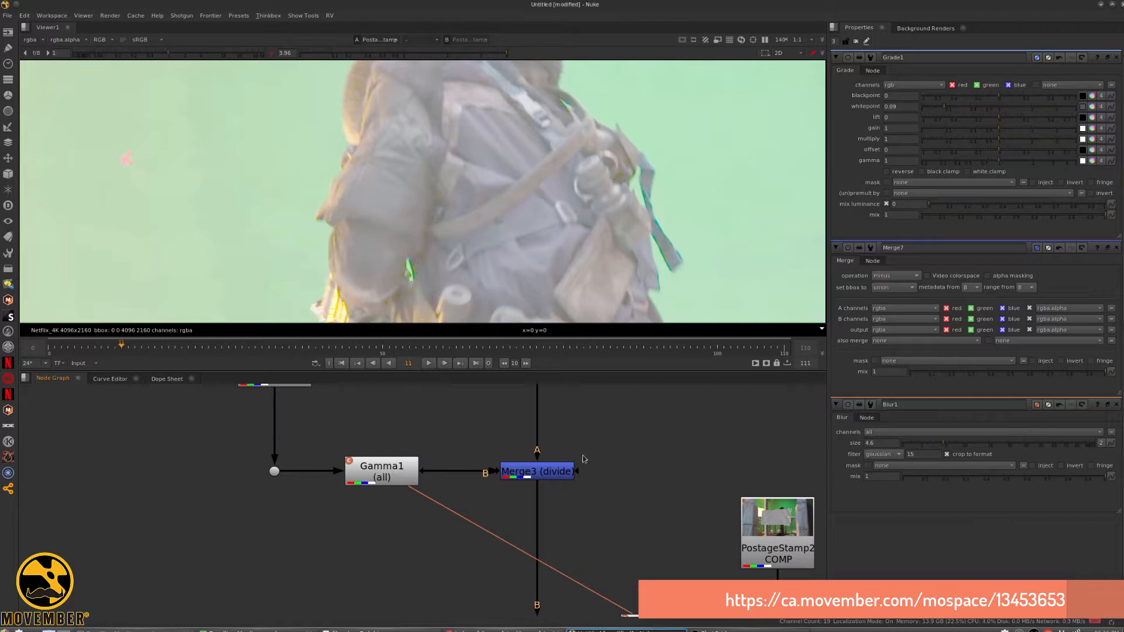
Display the Merge3 (divide) result and the undivided grain signal at Dot3
left_click(562, 468)
key("1")
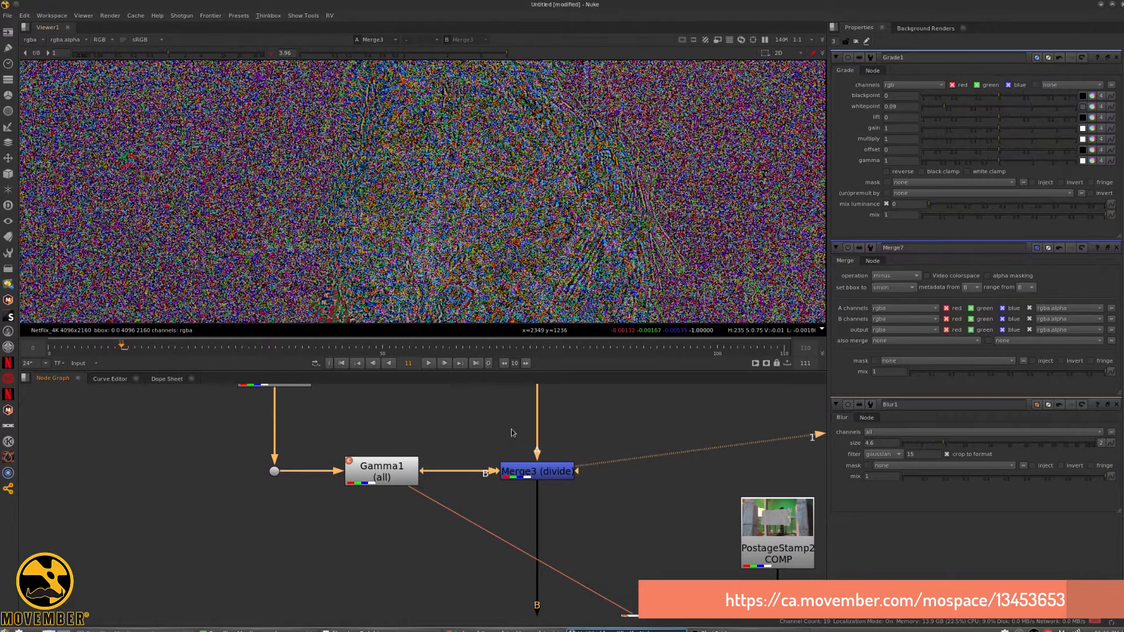
scroll(496, 507, "down", 5)
mouse_move(507, 417)
middle_mouse_down()
mouse_move(507, 497)
mouse_move(527, 425)
middle_mouse_up()
left_click(522, 500)
key("1")
middle_click_drag(532, 592, 519, 508)
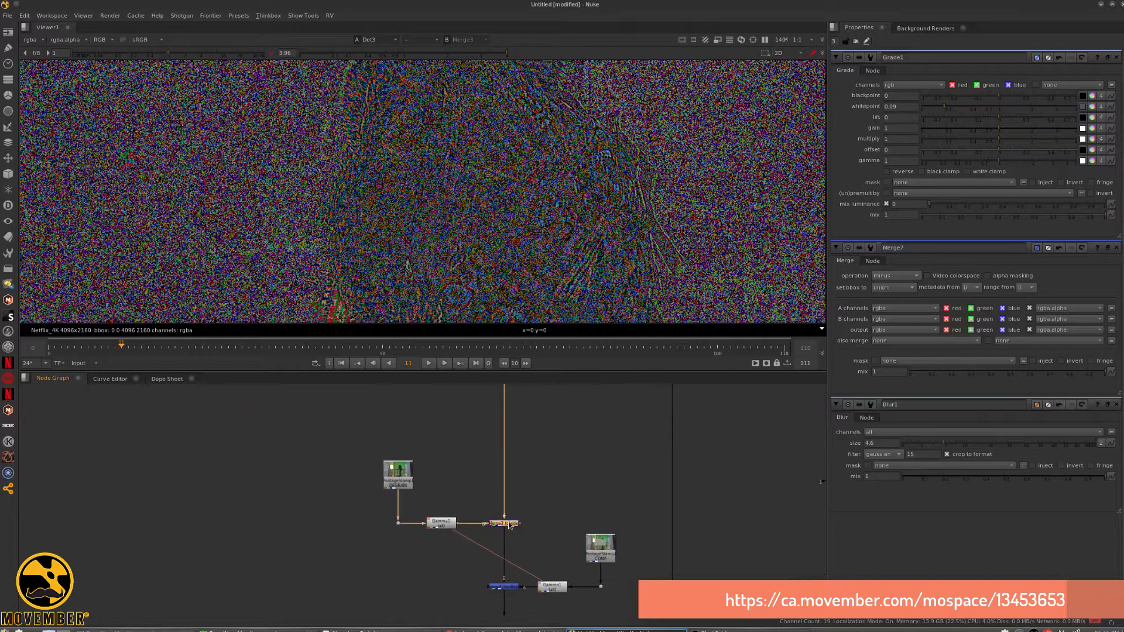
Compare the divided grain from Merge3 with the undivided grain at Dot3 by alternating between them over the whole frame
scroll(601, 157, "down", 5)
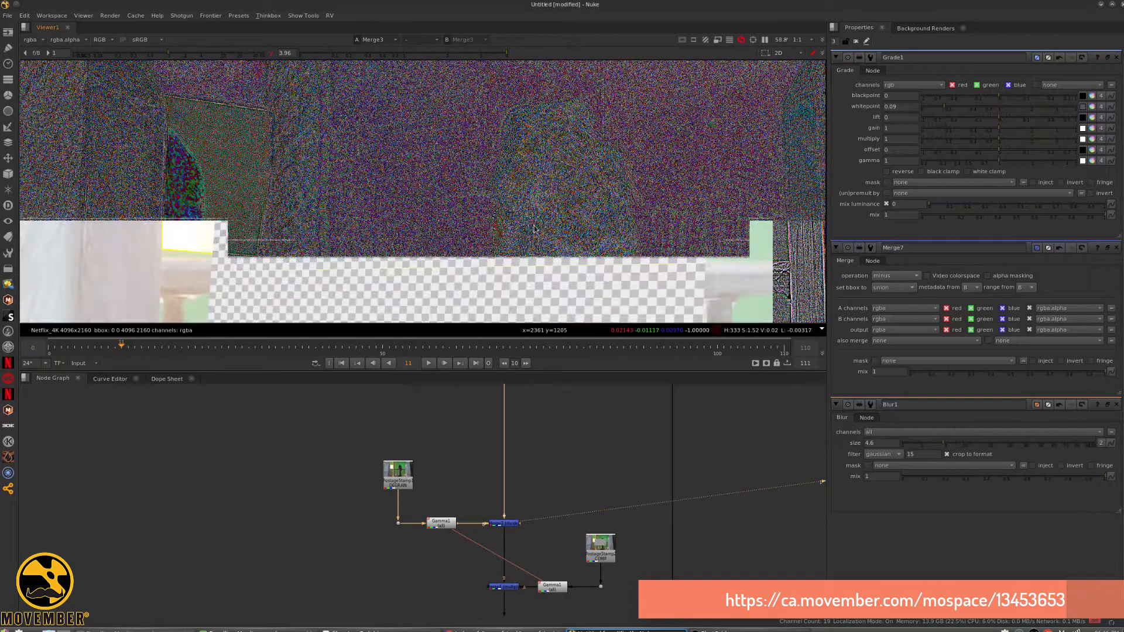
scroll(550, 228, "up", 3)
key("1")
key("2")
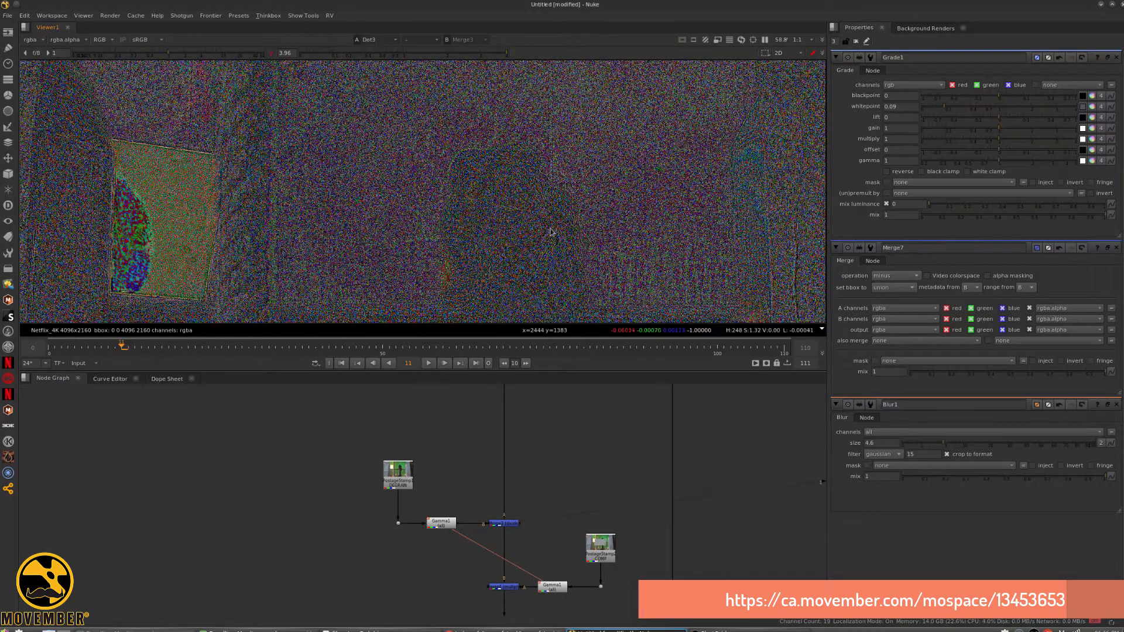
key("1")
key("2")
key("1")
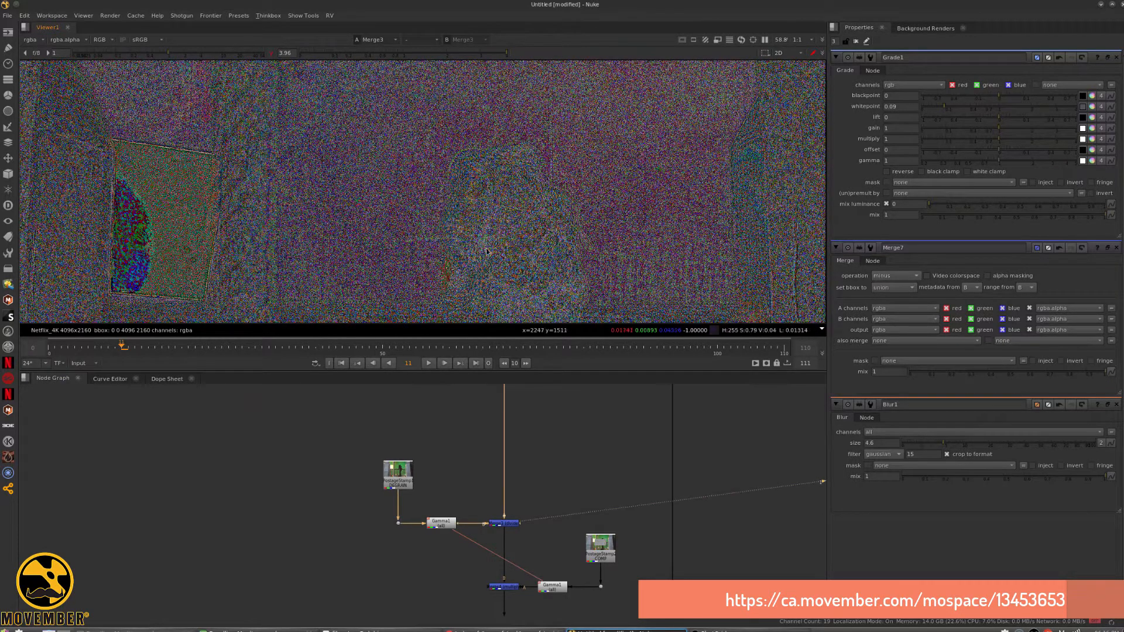
Compare the grain at Merge3 and Dot3 again, checking the central figure, green screen and bright window areas
key("2")
key("1")
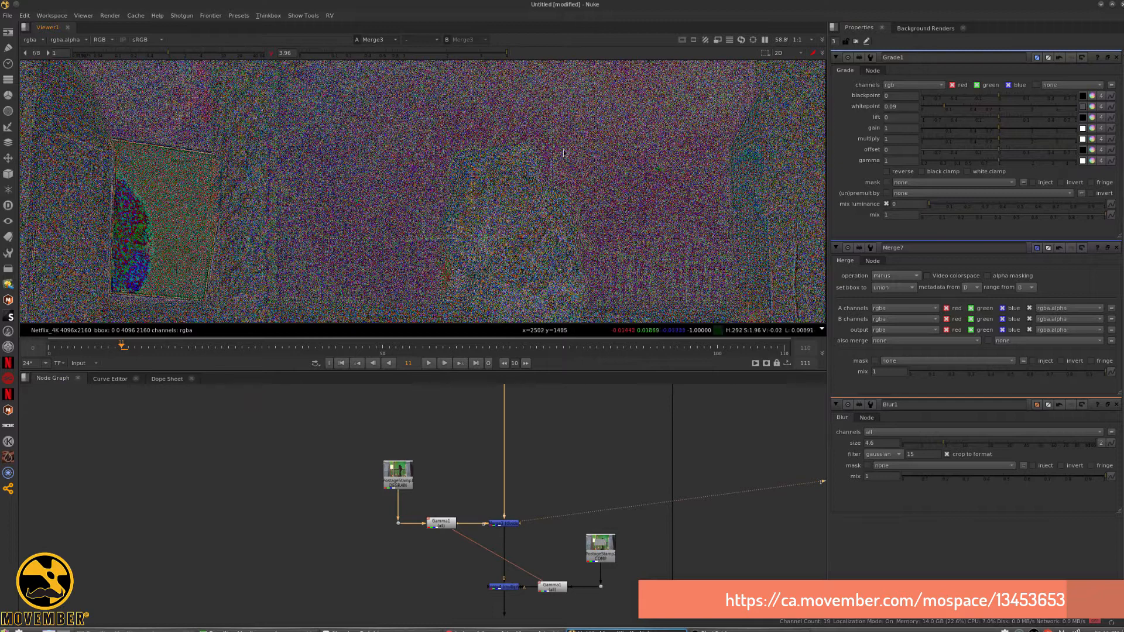
key("2")
key("1")
key("2")
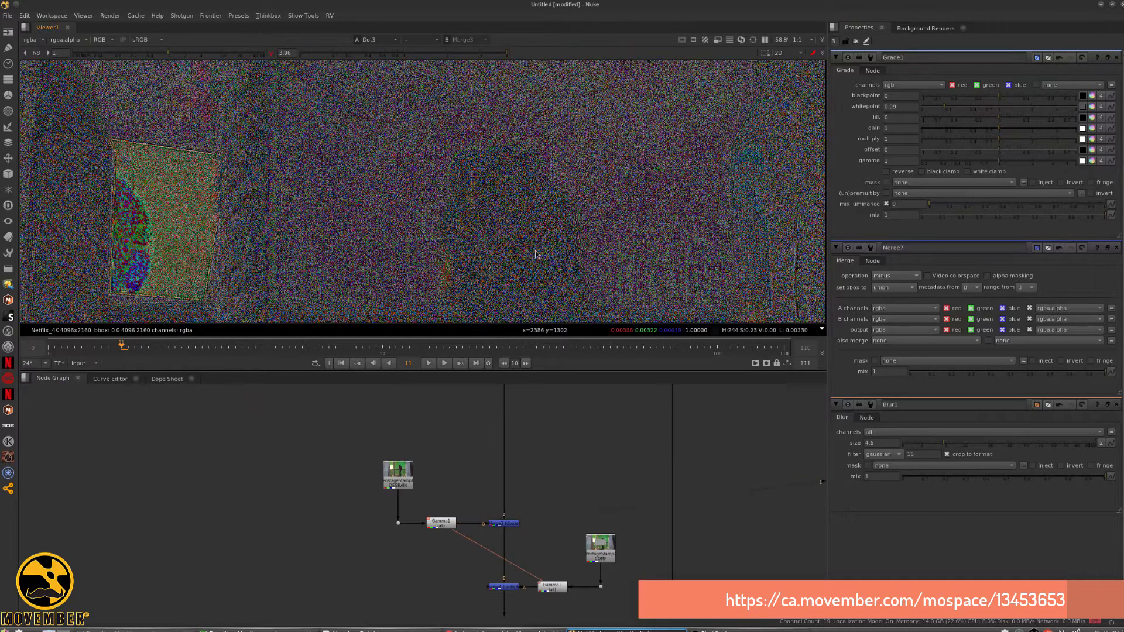
key("1")
key("2")
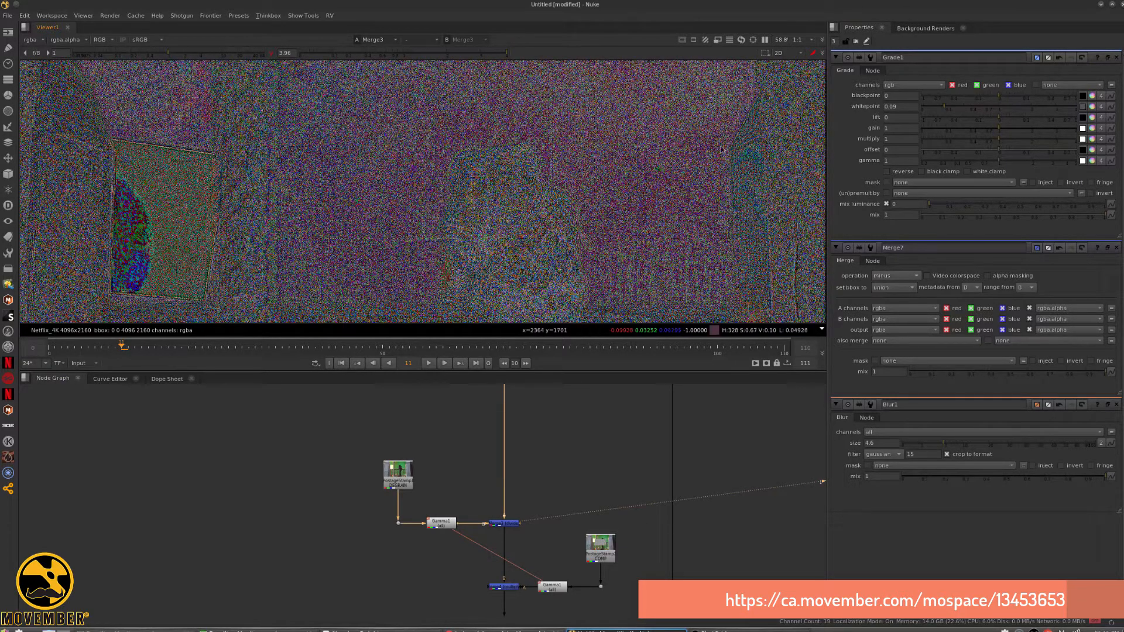
key("1")
Display the COMP postage stamp, followed by the output of the Merge4 (multiply) node it feeds through Gamma1
left_click(609, 549)
key("1")
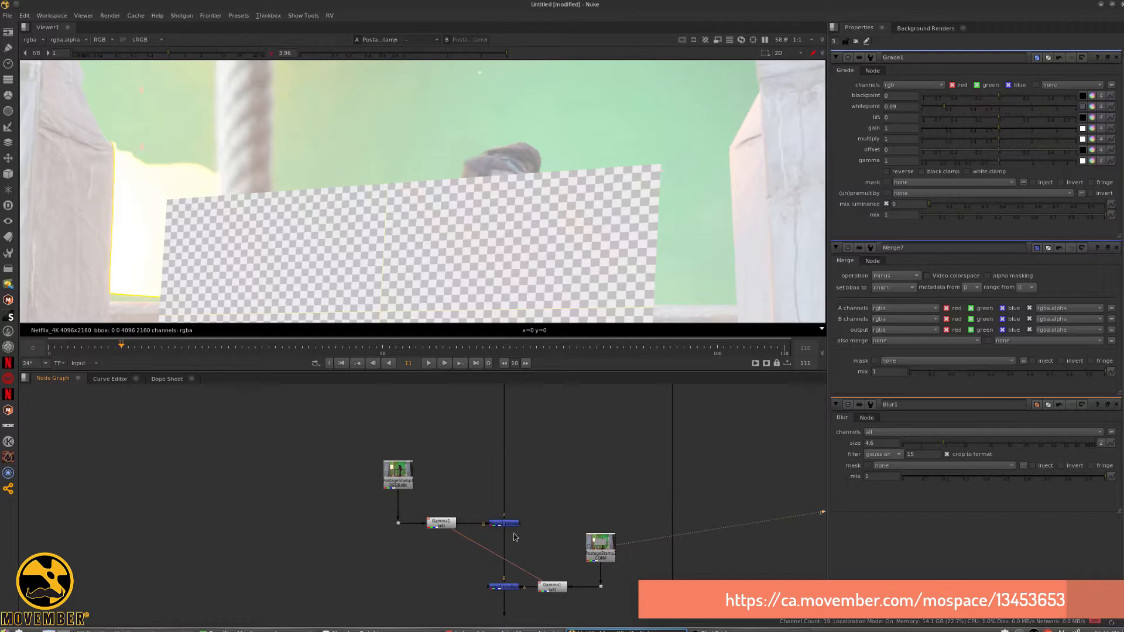
left_click(503, 586)
key("1")
left_click(513, 536)
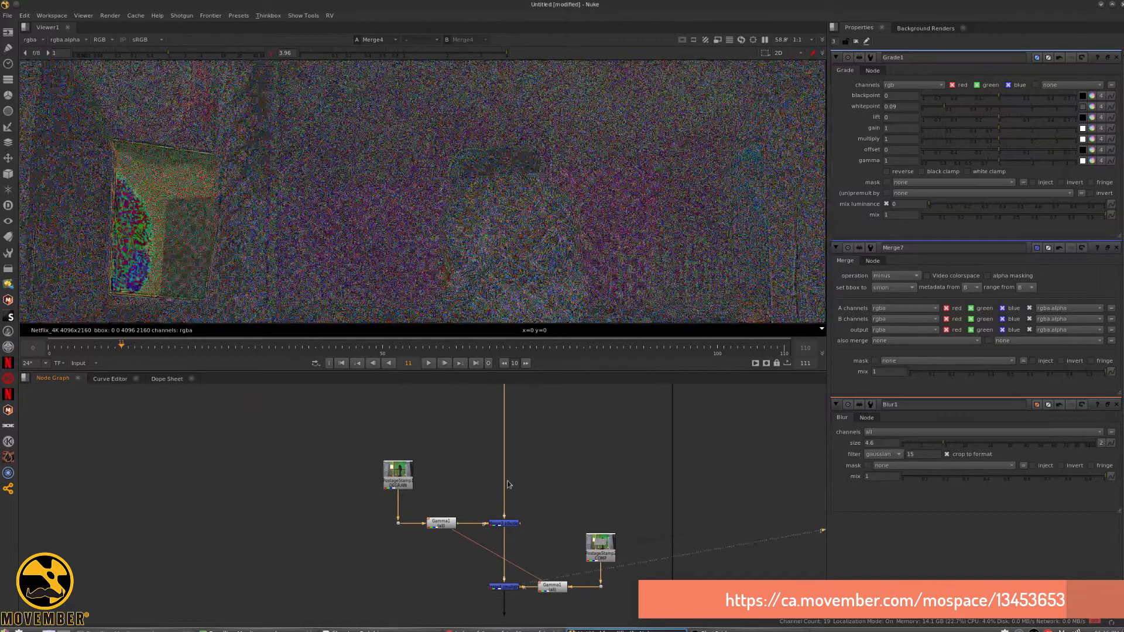
Compare the multiplied grain from Merge4 with the divided grain from Merge3, and examine the Merge4 grain up close around the bright window
left_click(513, 524)
key("1")
left_click(514, 530)
key("1")
key("2")
key("1")
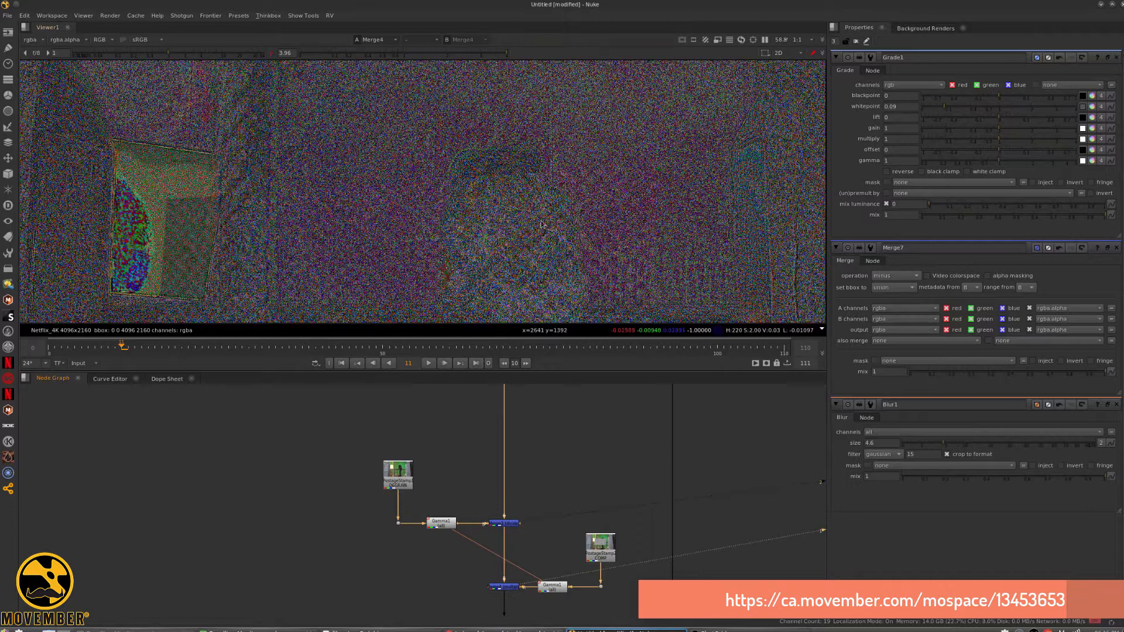
key("2")
key("1")
scroll(360, 243, "up", 3)
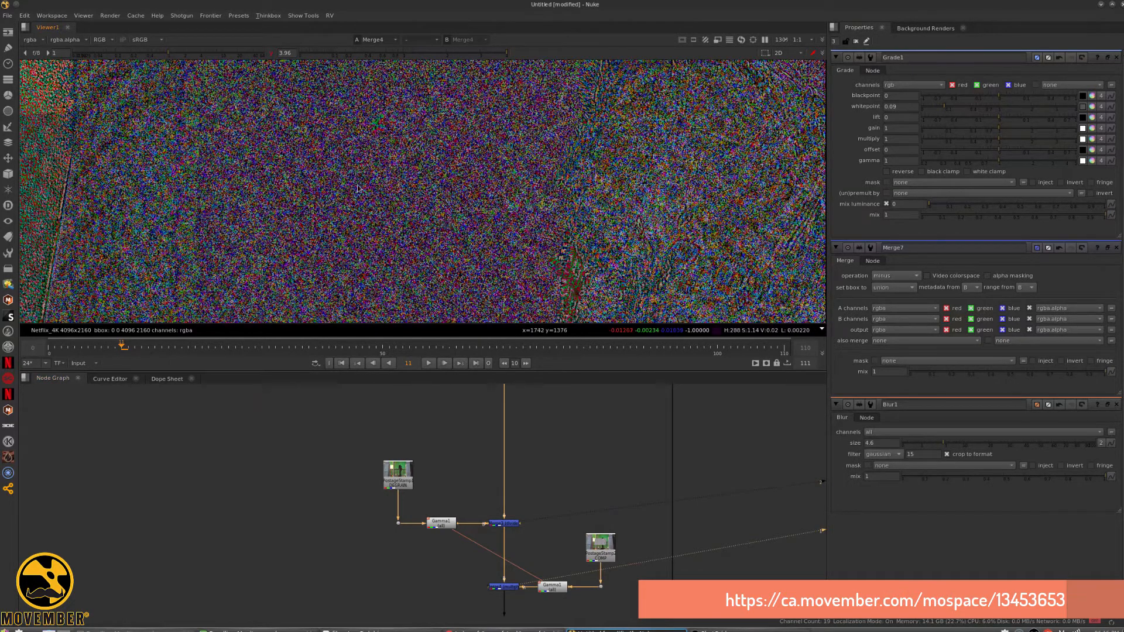
scroll(293, 277, "down", 1)
scroll(268, 243, "down", 5)
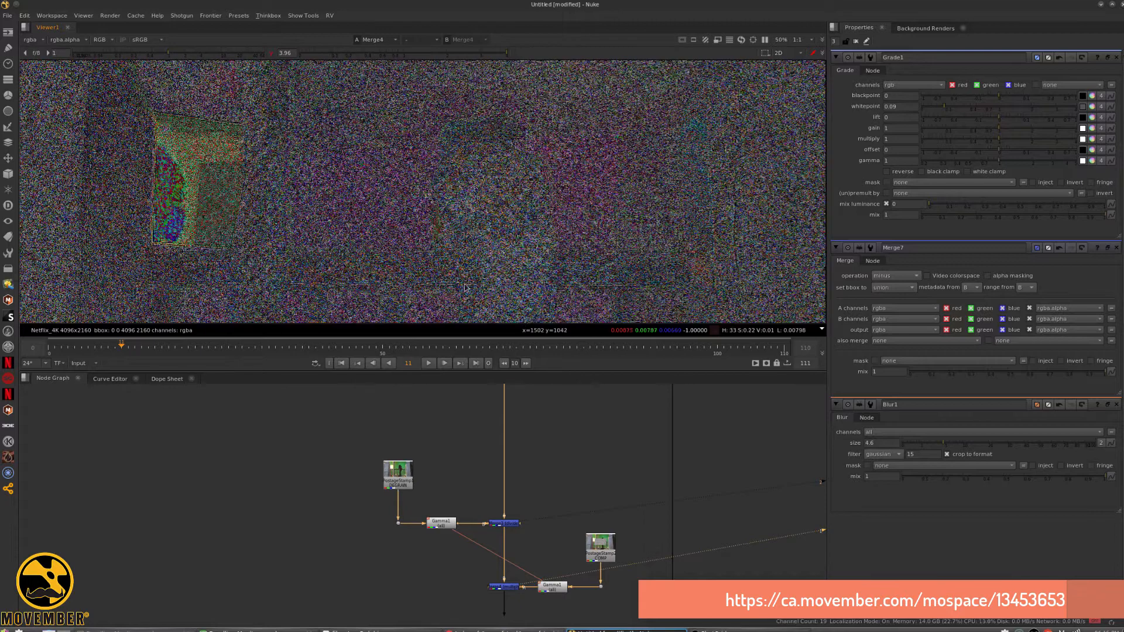
scroll(446, 215, "up", 5)
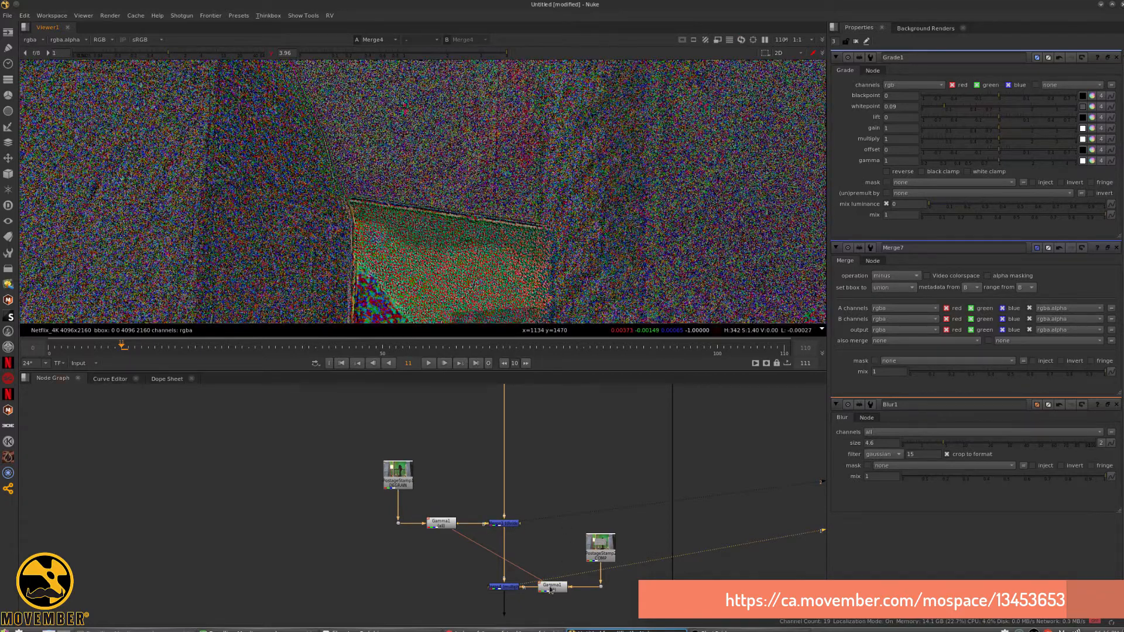
Open the properties of both linked Gamma1 nodes feeding the divide and multiply merges
middle_click_drag(443, 477, 391, 436)
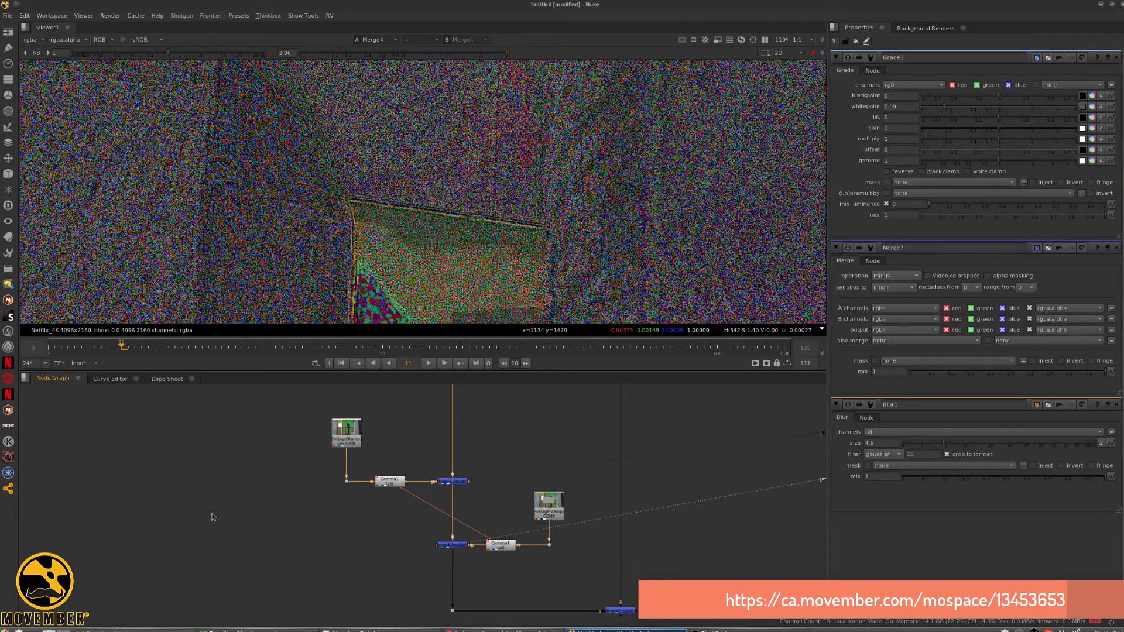
double_click(391, 486)
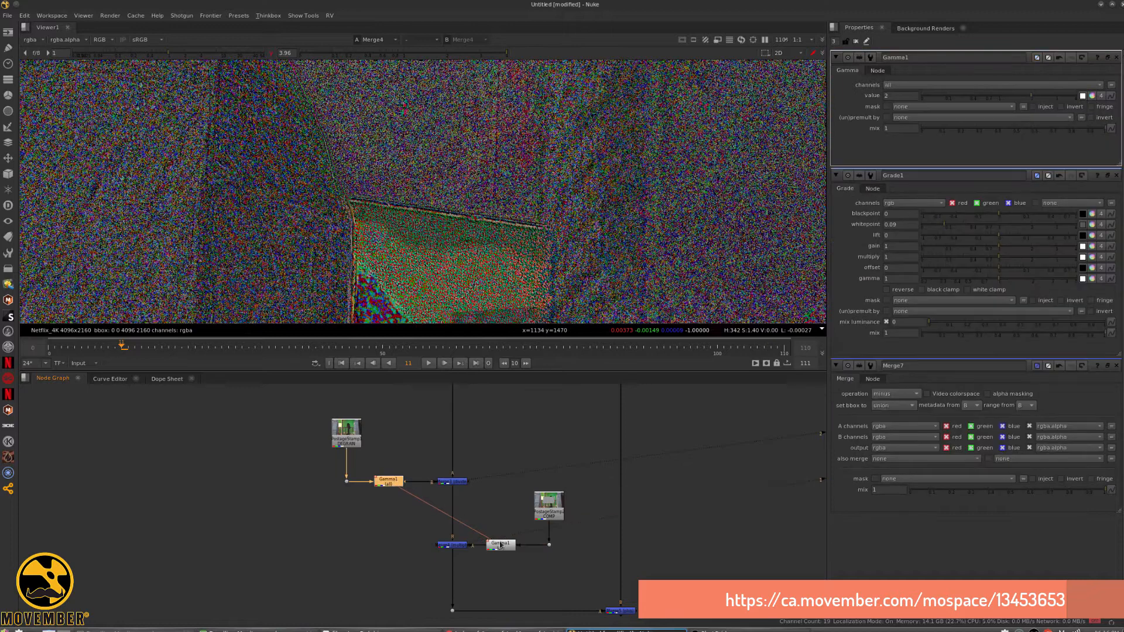
double_click(505, 548)
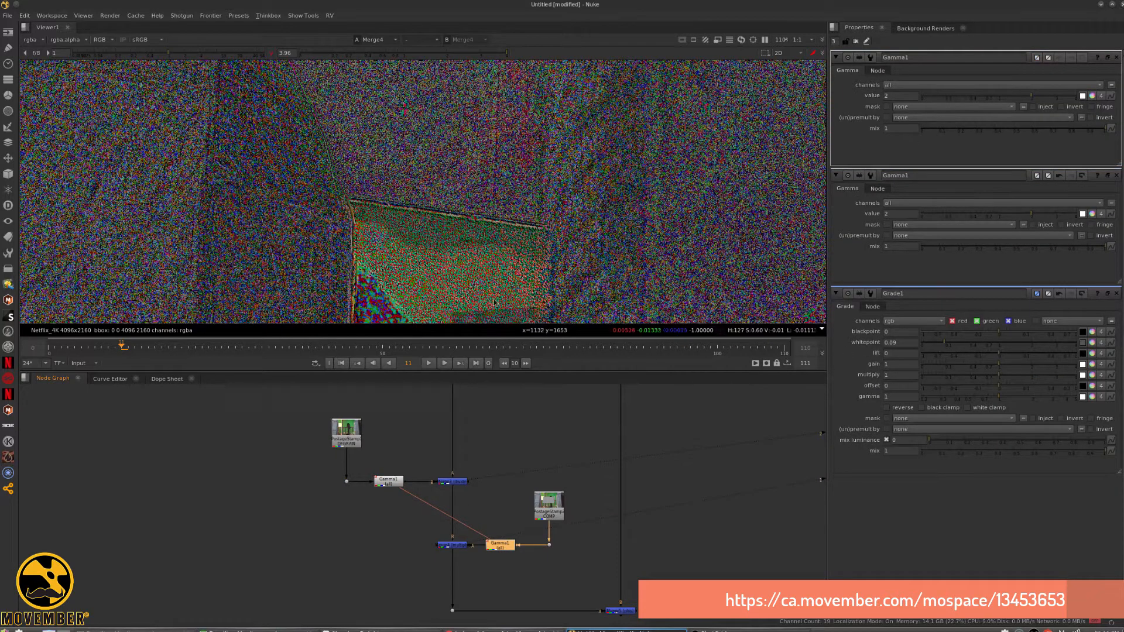
Display the Merge5 (plus) result with the viewer gamma reset to 1, and inspect the grain on the checkerboard below the head
scroll(619, 480, "down", 3)
middle_click_drag(593, 539, 565, 481)
scroll(565, 483, "up", 3)
left_click(530, 472)
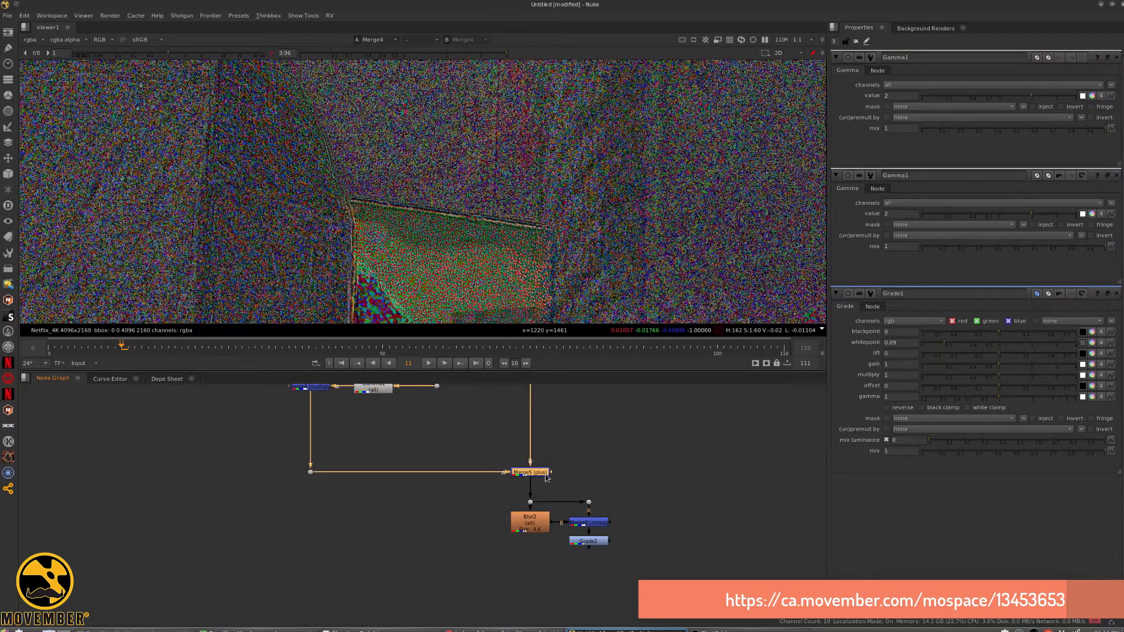
key("1")
scroll(283, 170, "down", 4)
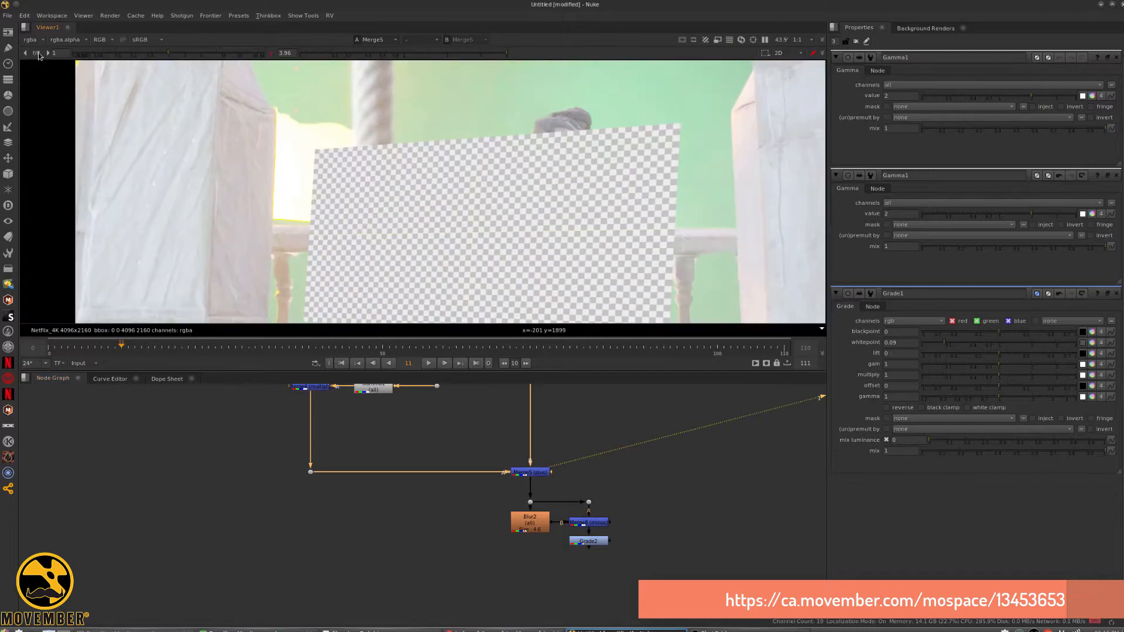
left_click(270, 53)
scroll(576, 153, "up", 6)
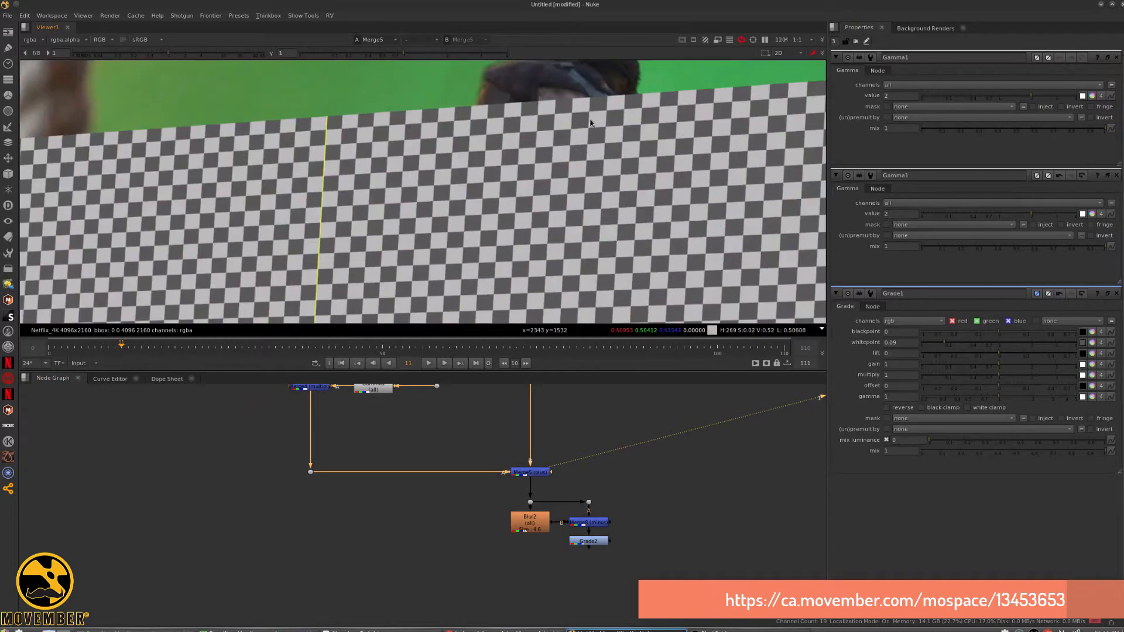
scroll(577, 151, "up", 3)
scroll(578, 147, "down", 3)
middle_click_drag(578, 146, 590, 235)
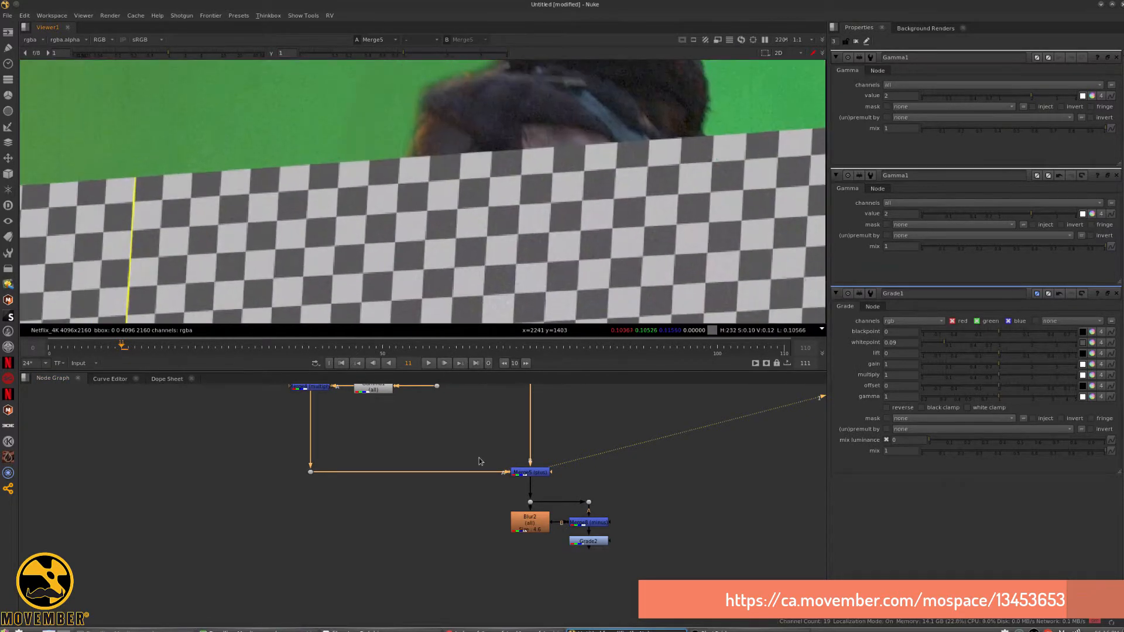
Compare the simple regrain result at Merge2 with the Merge5 result on the light and dark checkerboard squares
middle_click_drag(474, 410, 490, 564)
middle_click_drag(461, 419, 476, 567)
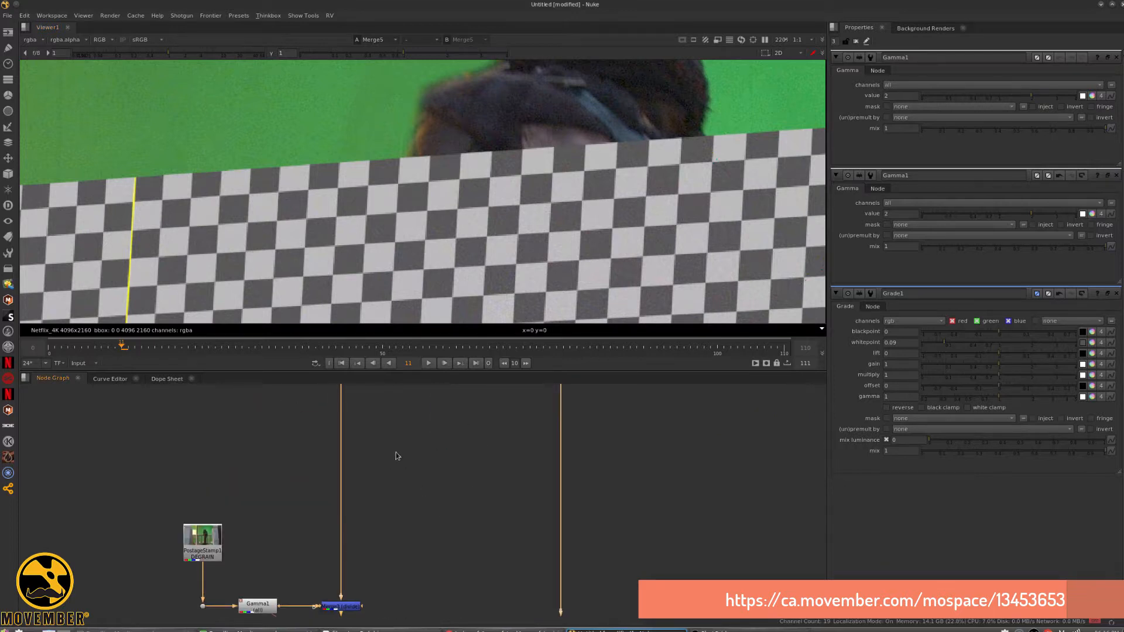
middle_click_drag(396, 452, 399, 576)
middle_click_drag(391, 489, 396, 516)
scroll(537, 204, "up", 3)
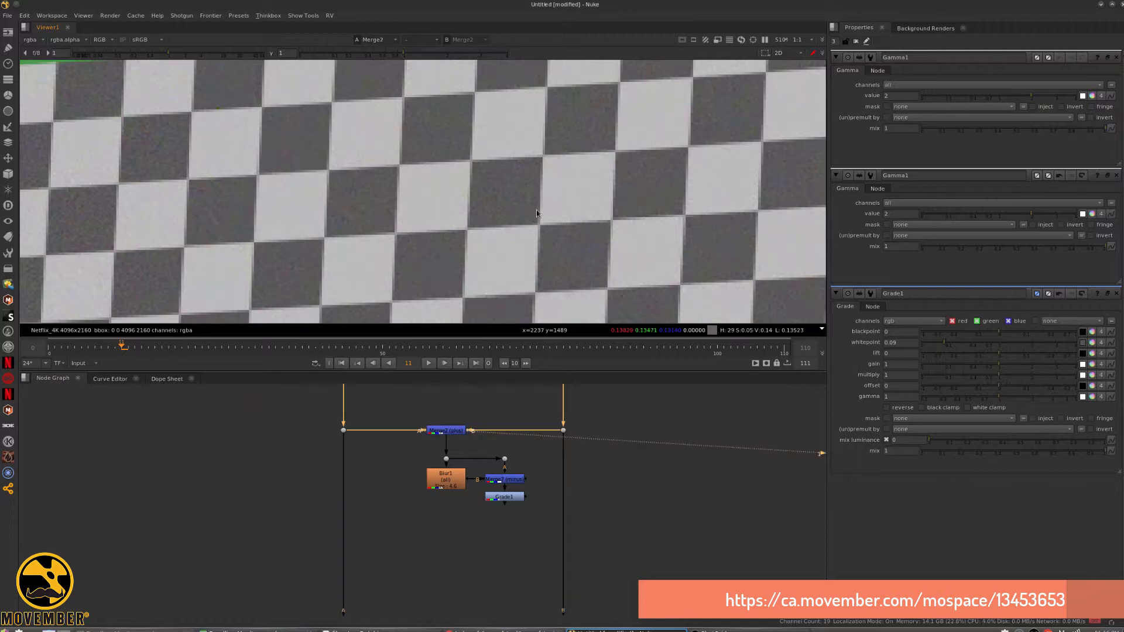
key("1")
key("2")
key("1")
key("2")
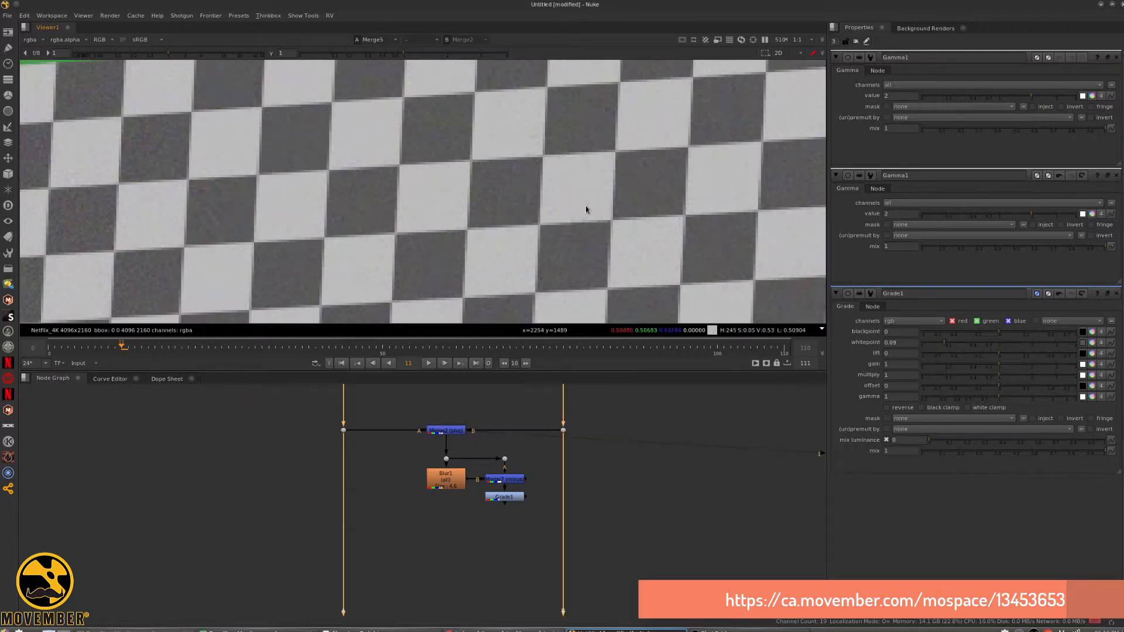
key("1")
key("1")
Set the linked Gamma1 value to 3, raise it to 5, and inspect the checkerboard grain in the Merge5 result
scroll(575, 200, "down", 10)
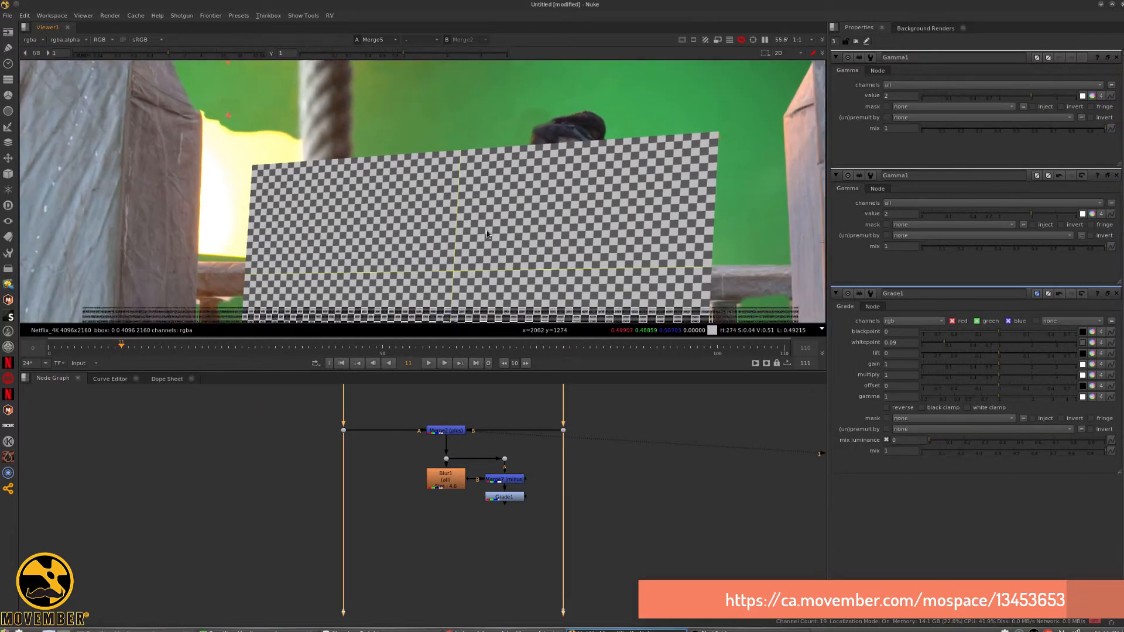
middle_click_drag(483, 583, 492, 246)
middle_click_drag(492, 499, 506, 565)
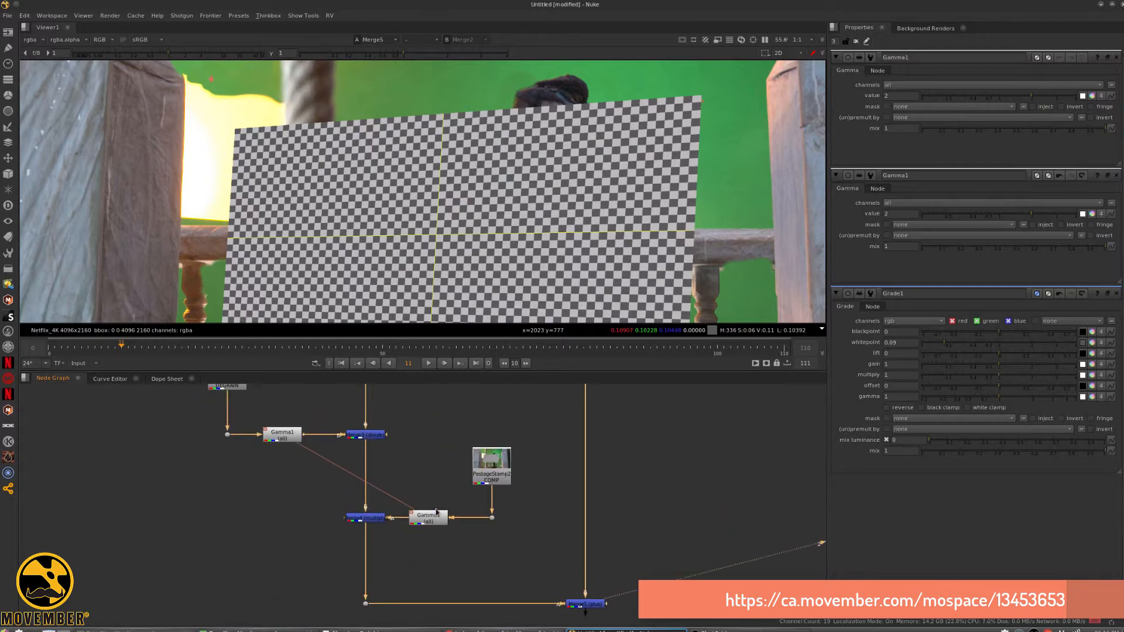
left_click(438, 519)
left_click(883, 96)
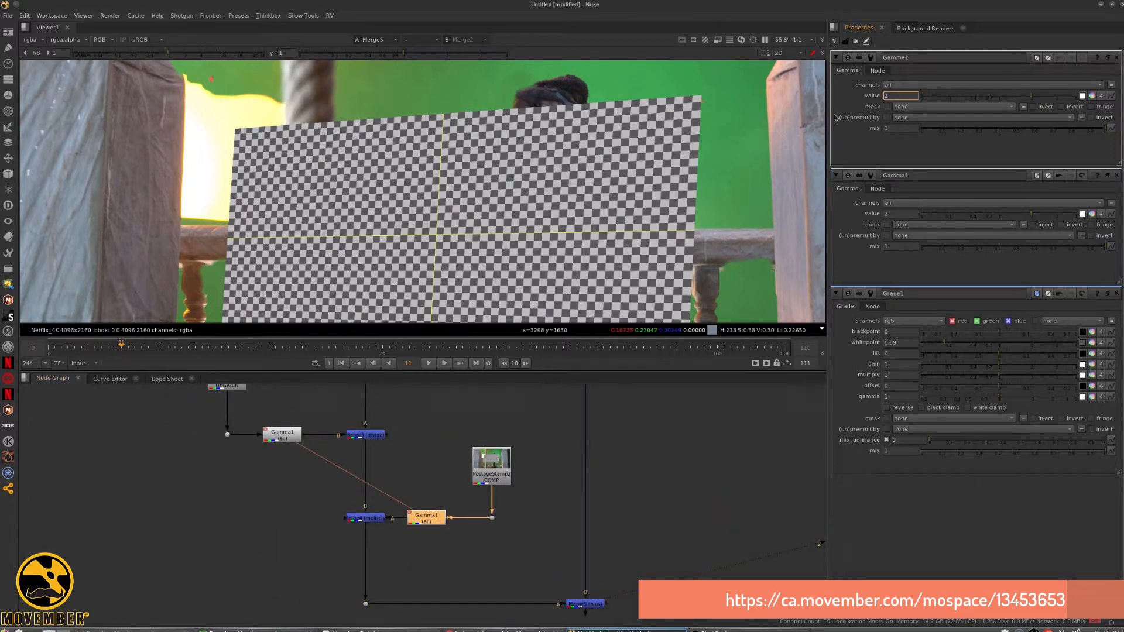
type("3")
key("Return")
type("5")
key("Return")
scroll(525, 200, "up", 6)
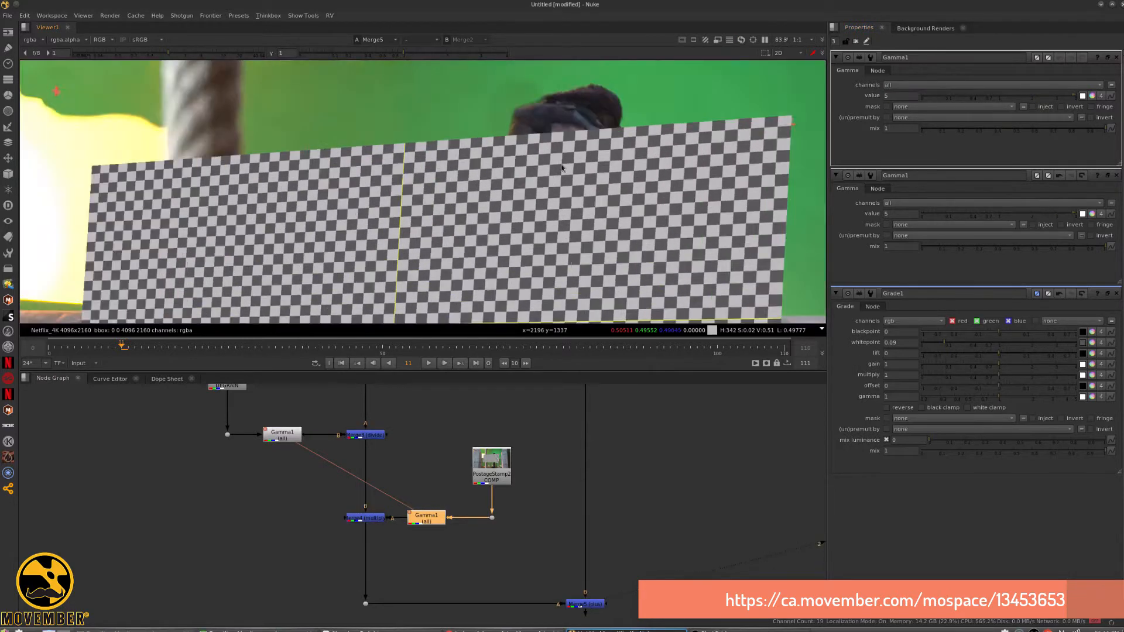
left_click(583, 602)
scroll(597, 131, "up", 5)
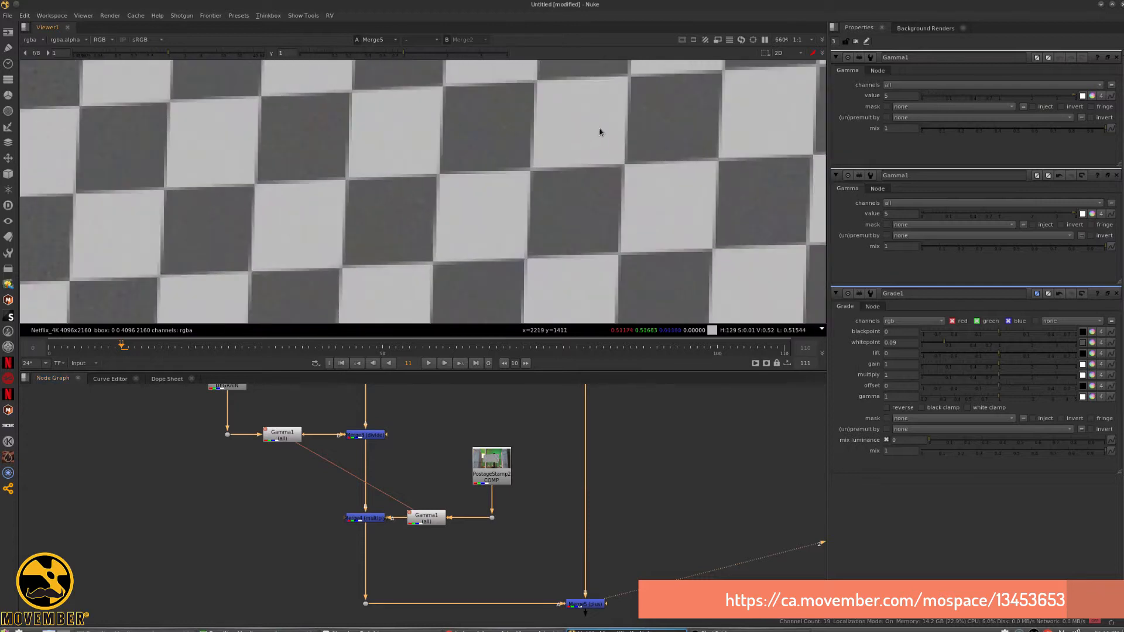
Try linked Gamma1 values of 1 and 2 while viewing the checkerboard grain up close
double_click(880, 96)
type("1")
key("Return")
type("2")
key("Return")
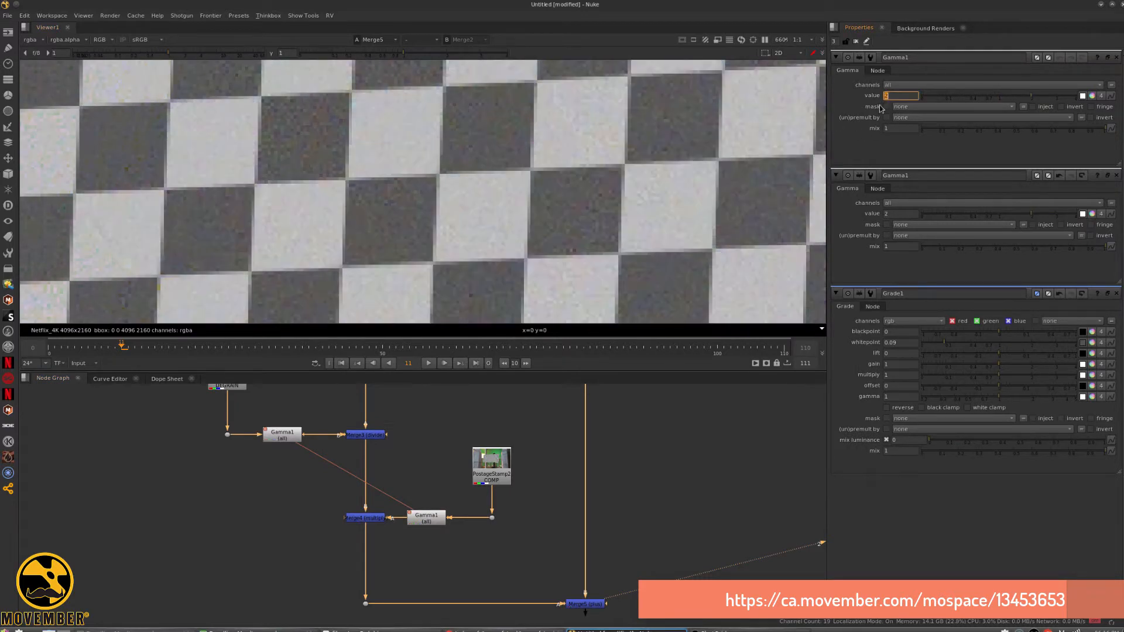
Set the linked Gamma1 value to 5 and inspect the green screen around the bright window and rope
type("4")
key("Return")
scroll(523, 153, "down", 10)
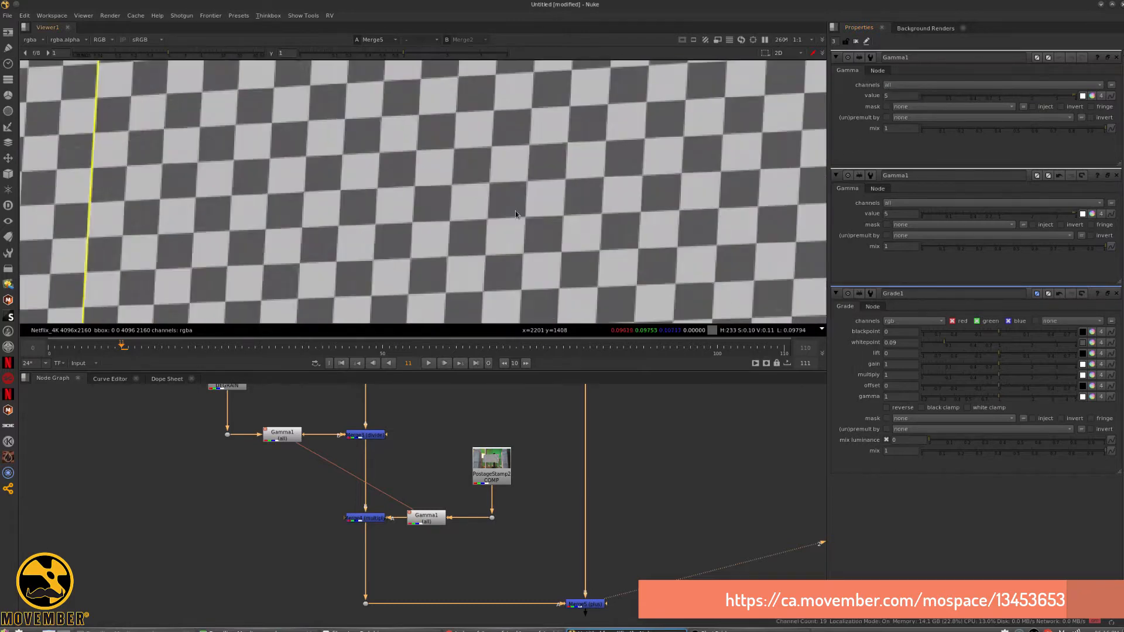
middle_click_drag(399, 218, 782, 207)
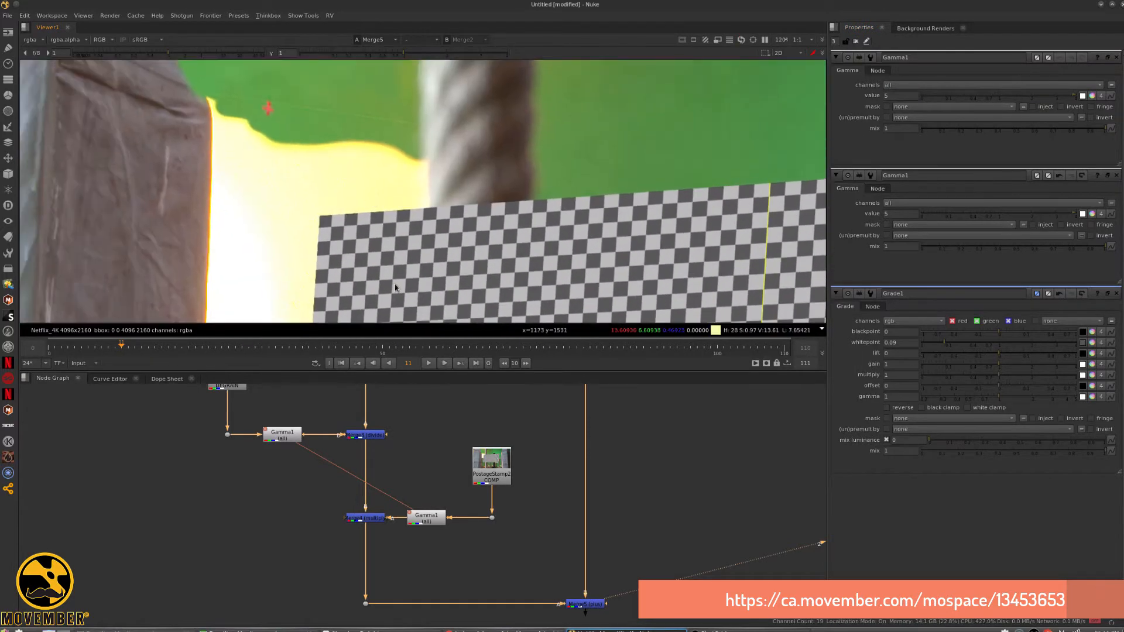
middle_click_drag(339, 126, 384, 220)
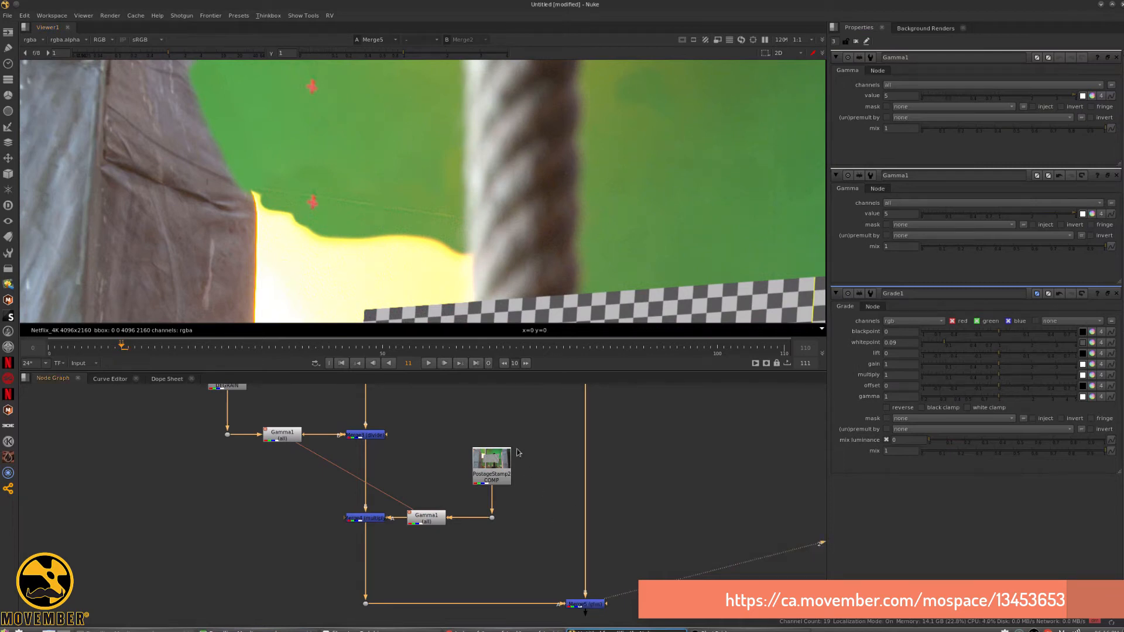
Compare the Merge2 and Merge5 regrain results up close along the green screen edge above the bright window
middle_click_drag(471, 395, 487, 522)
left_click(504, 511)
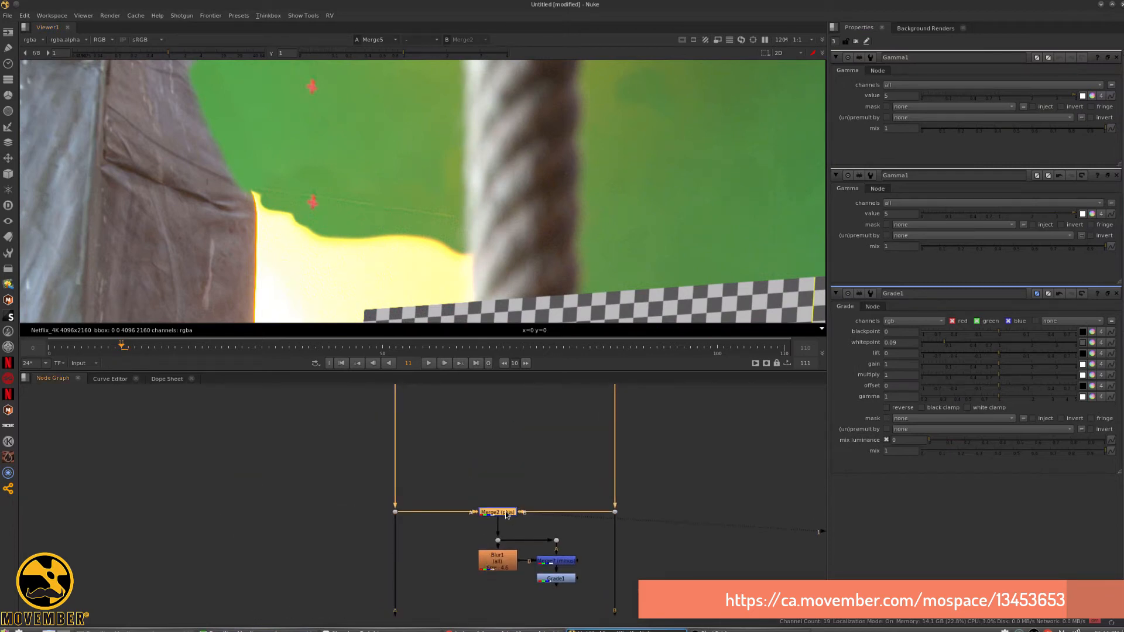
key("1")
scroll(406, 184, "up", 5)
key("2")
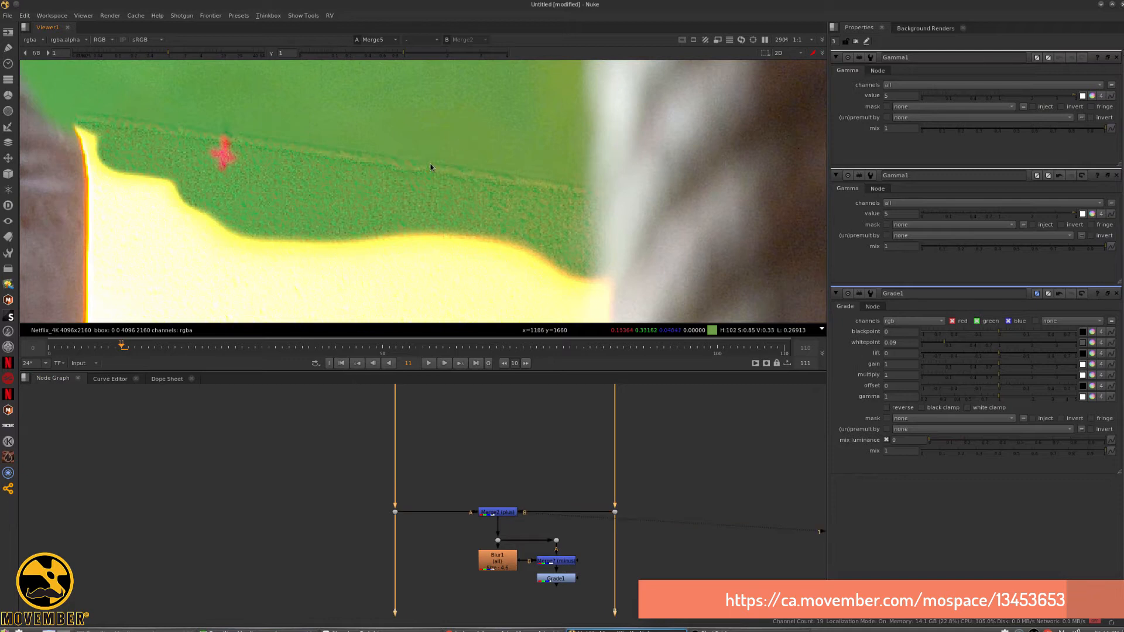
key("1")
key("2")
key("1")
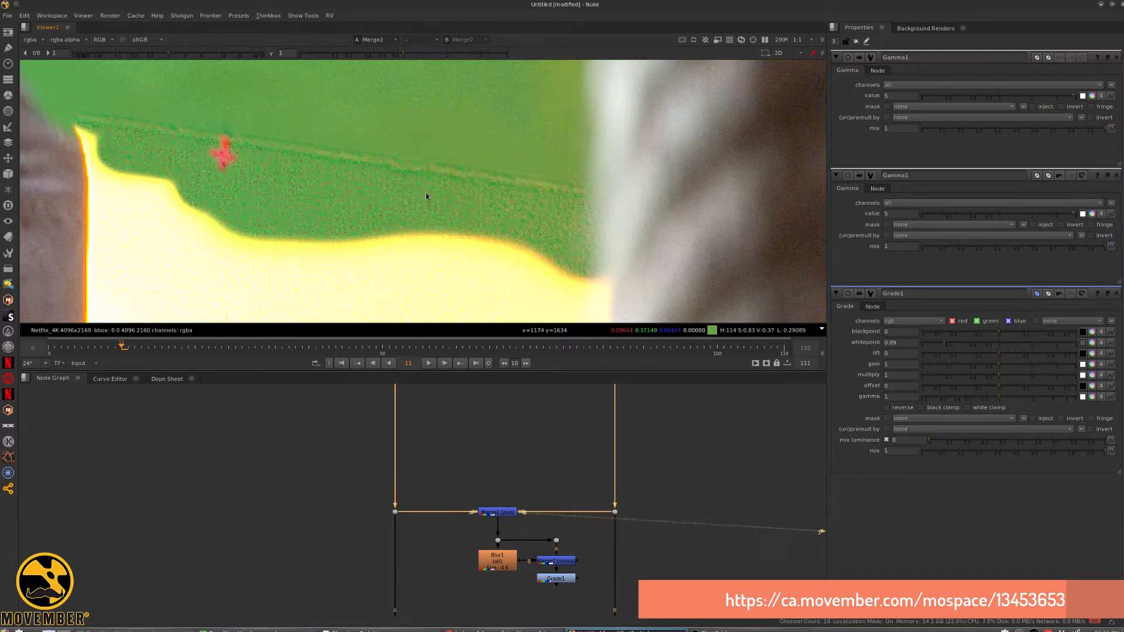
key("2")
key("1")
key("2")
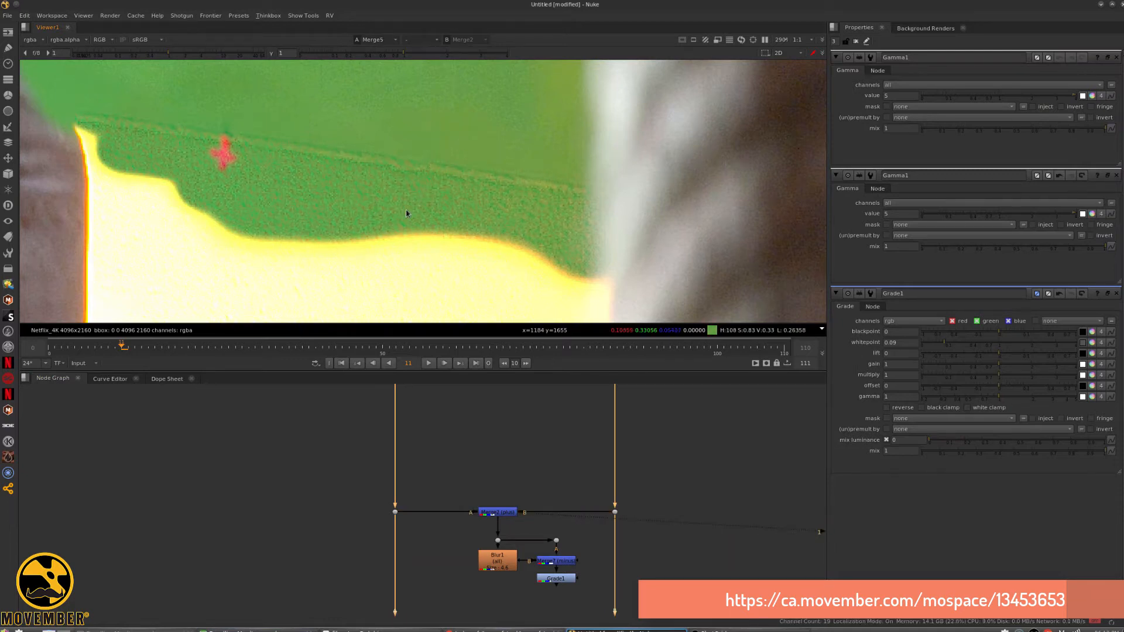
key("1")
key("2")
Add a RotoPaint node directly after the Merge4 (multiply) node in the second regrain setup
middle_click_drag(500, 508, 444, 257)
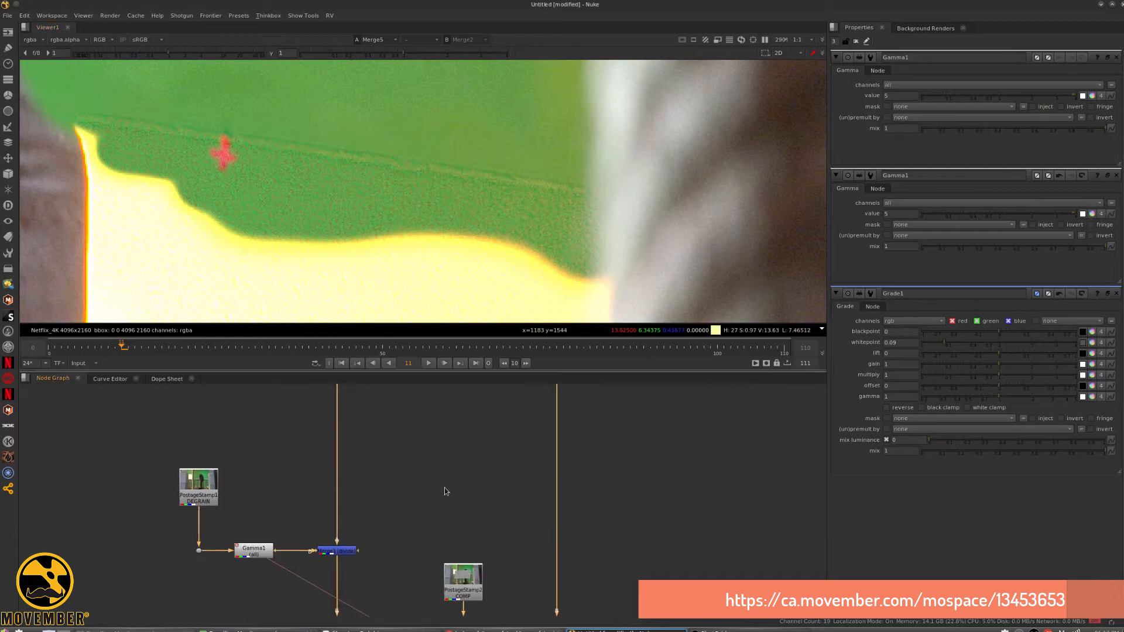
middle_click_drag(434, 614, 396, 377)
middle_click_drag(417, 420, 433, 574)
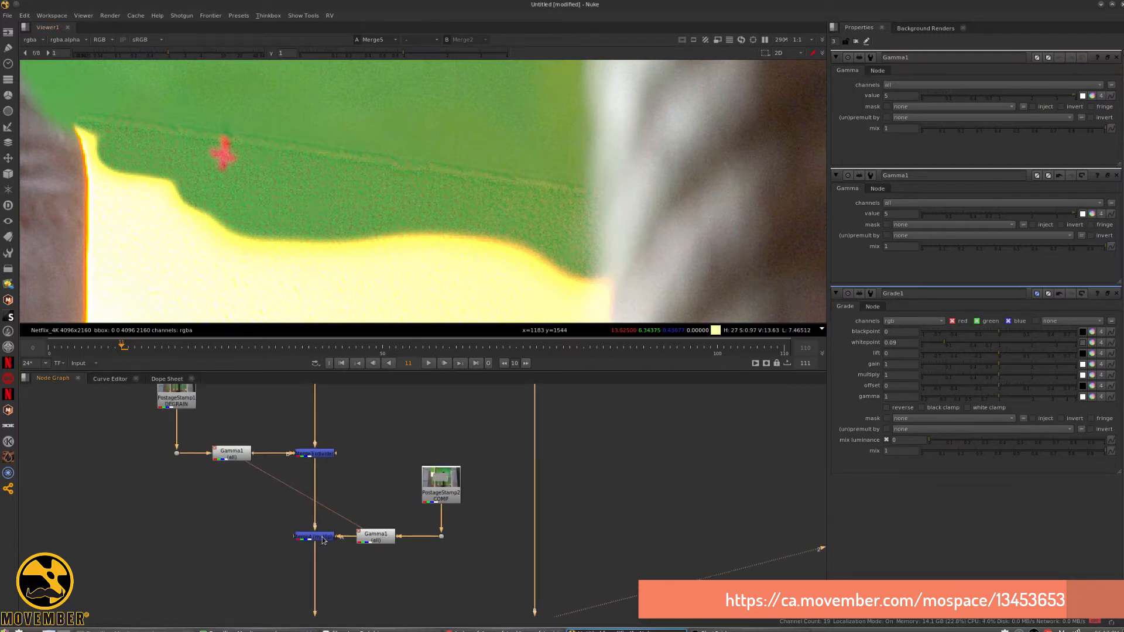
left_click(322, 536)
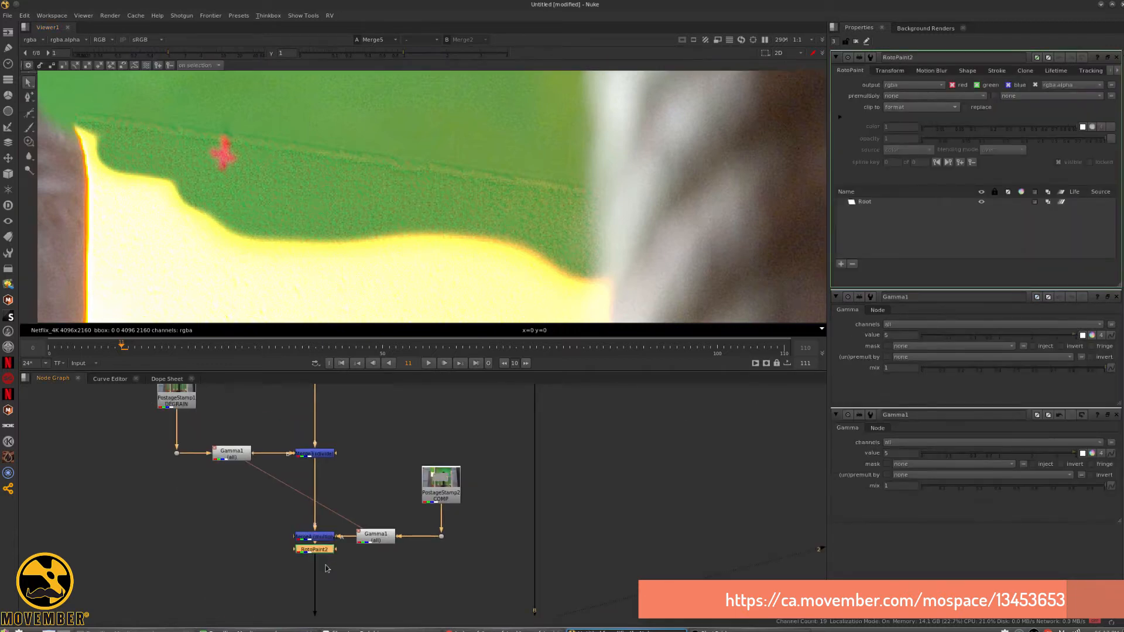
Paint a Clone stroke in RotoPaint2 over the thin line across the green screen above the bright window, with a brush size of about 62.6
key("p")
left_click(29, 142)
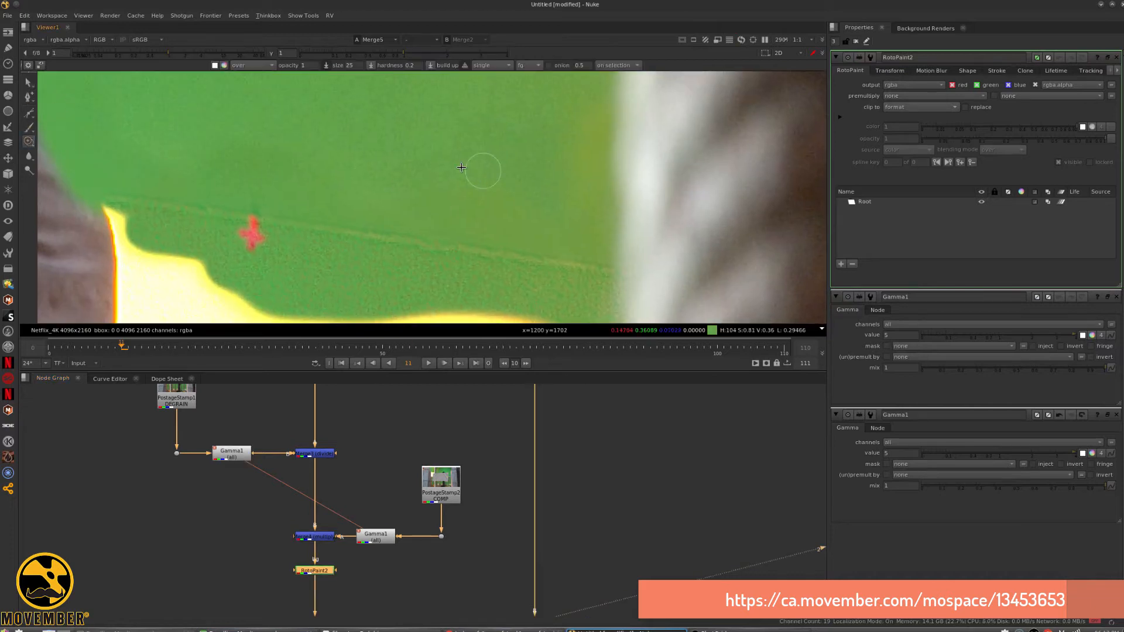
mouse_move(479, 248)
left_mouse_down()
mouse_move(213, 205)
mouse_move(243, 223)
mouse_move(131, 196)
mouse_move(252, 259)
mouse_move(451, 270)
mouse_move(544, 253)
mouse_move(571, 282)
mouse_move(445, 267)
left_mouse_up()
View the Grade2 output of the divide/multiply setup and examine its grain around the rope and on the checkerboard
scroll(456, 261, "down", 3)
mouse_move(505, 557)
middle_mouse_down()
mouse_move(512, 527)
mouse_move(465, 397)
middle_mouse_up()
scroll(558, 542, "up", 1)
left_click(555, 530)
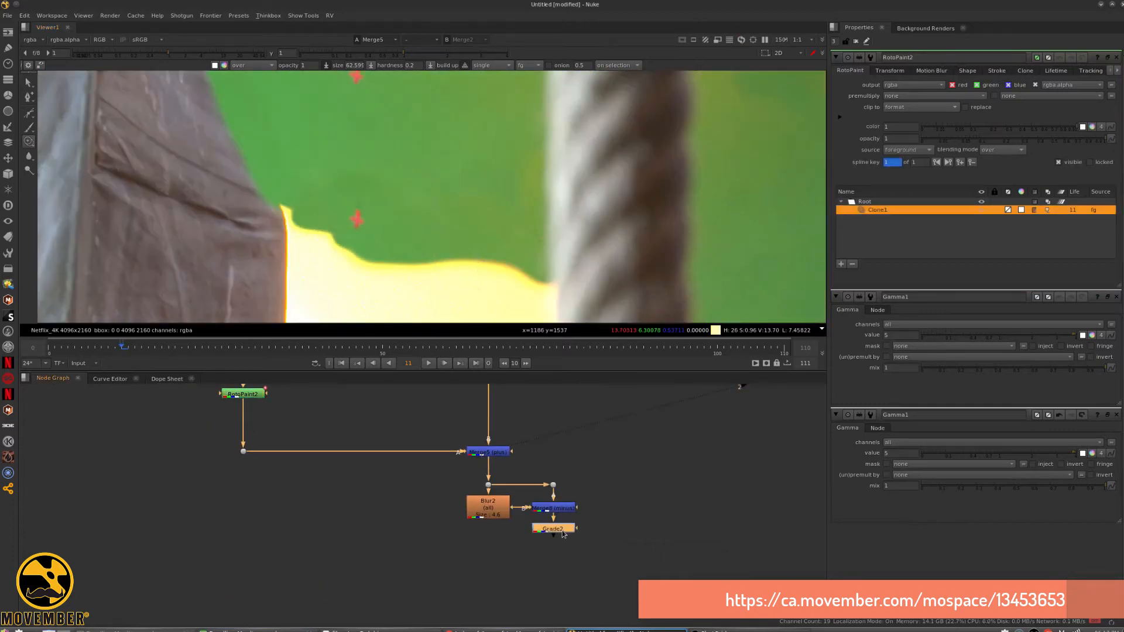
key("1")
scroll(553, 468, "down", 5)
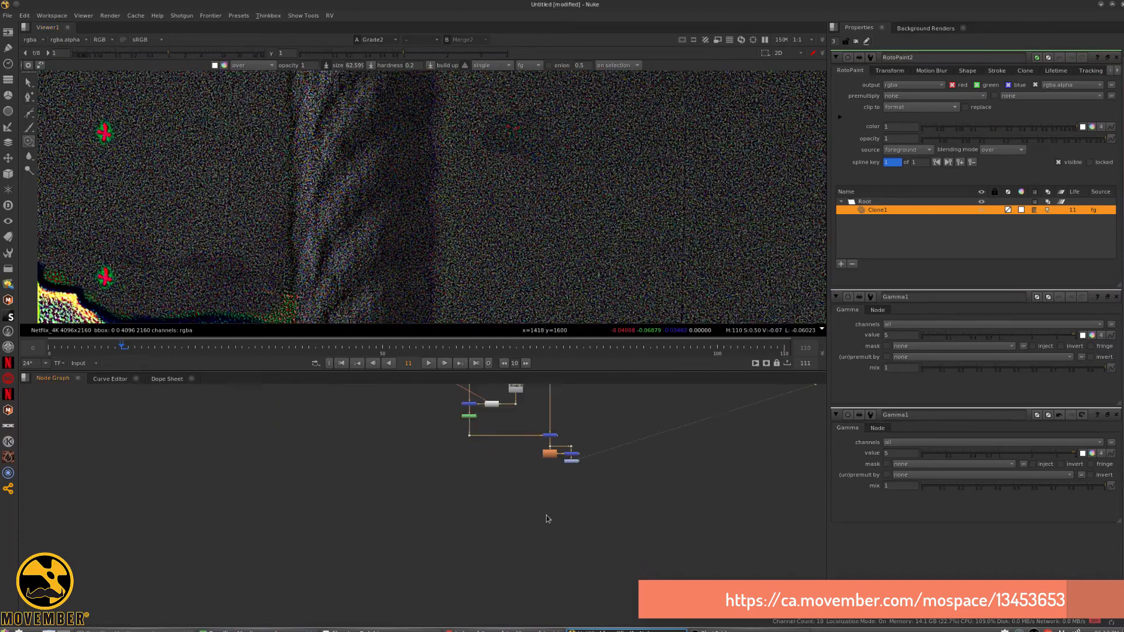
scroll(547, 193, "down", 5)
middle_click_drag(559, 430, 556, 550)
middle_click_drag(548, 234, 563, 147)
scroll(544, 246, "up", 5)
View the Grade1 output after Merge7 (minus) to compare its grain on the checkerboard
scroll(588, 430, "down", 6)
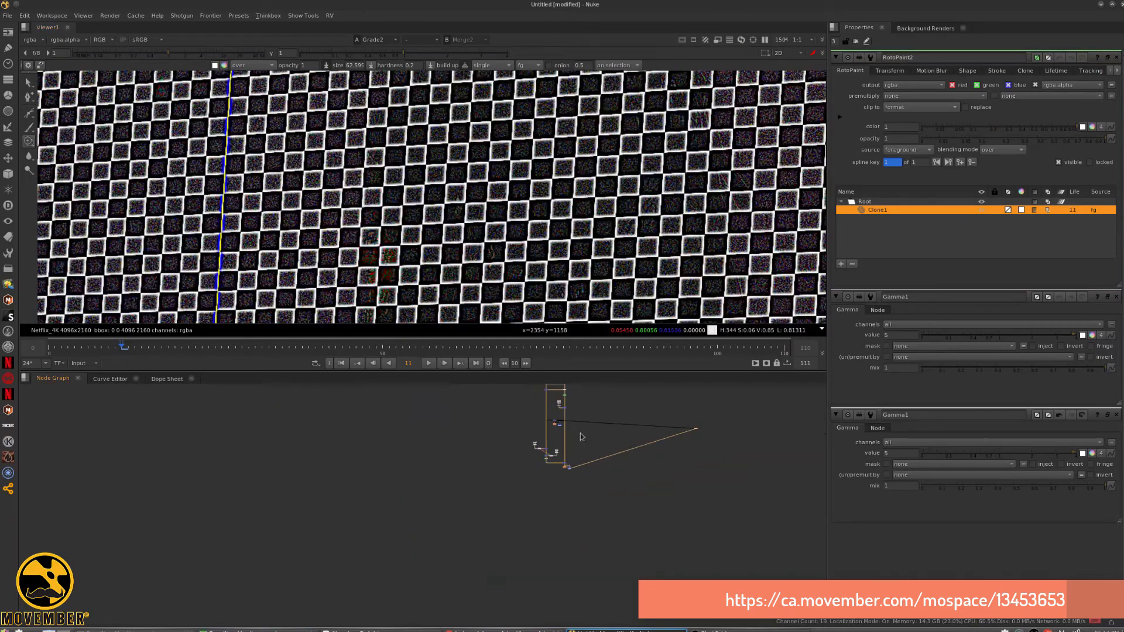
middle_click_drag(582, 435, 580, 620)
scroll(550, 541, "up", 4)
middle_click_drag(544, 531, 486, 391)
scroll(545, 539, "up", 5)
scroll(517, 491, "up", 6)
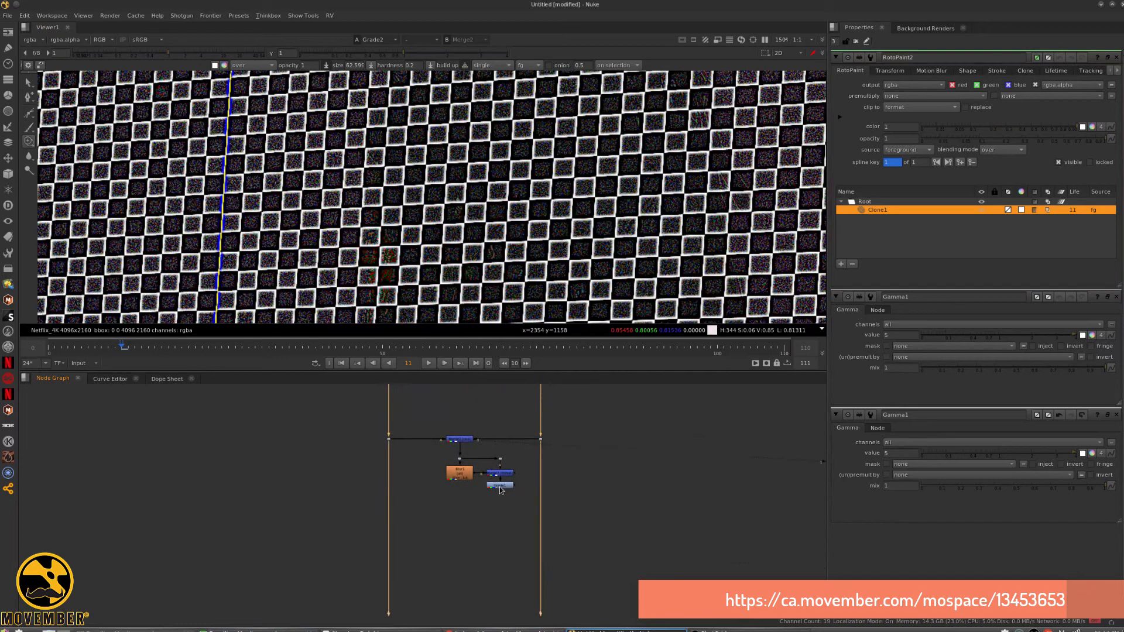
left_click(524, 461)
key("1")
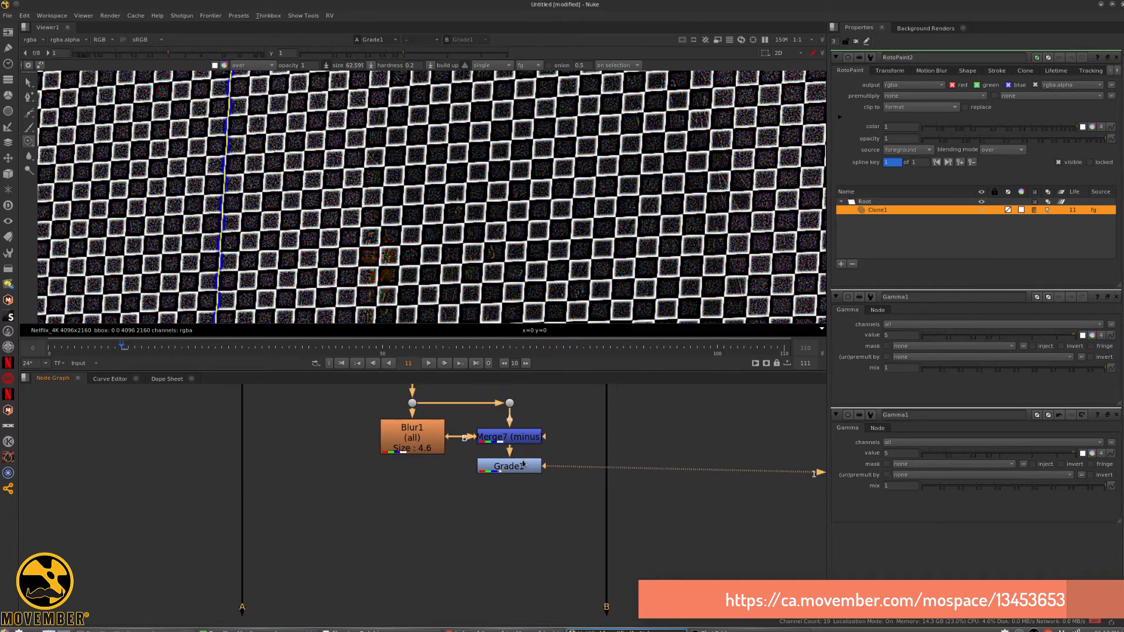